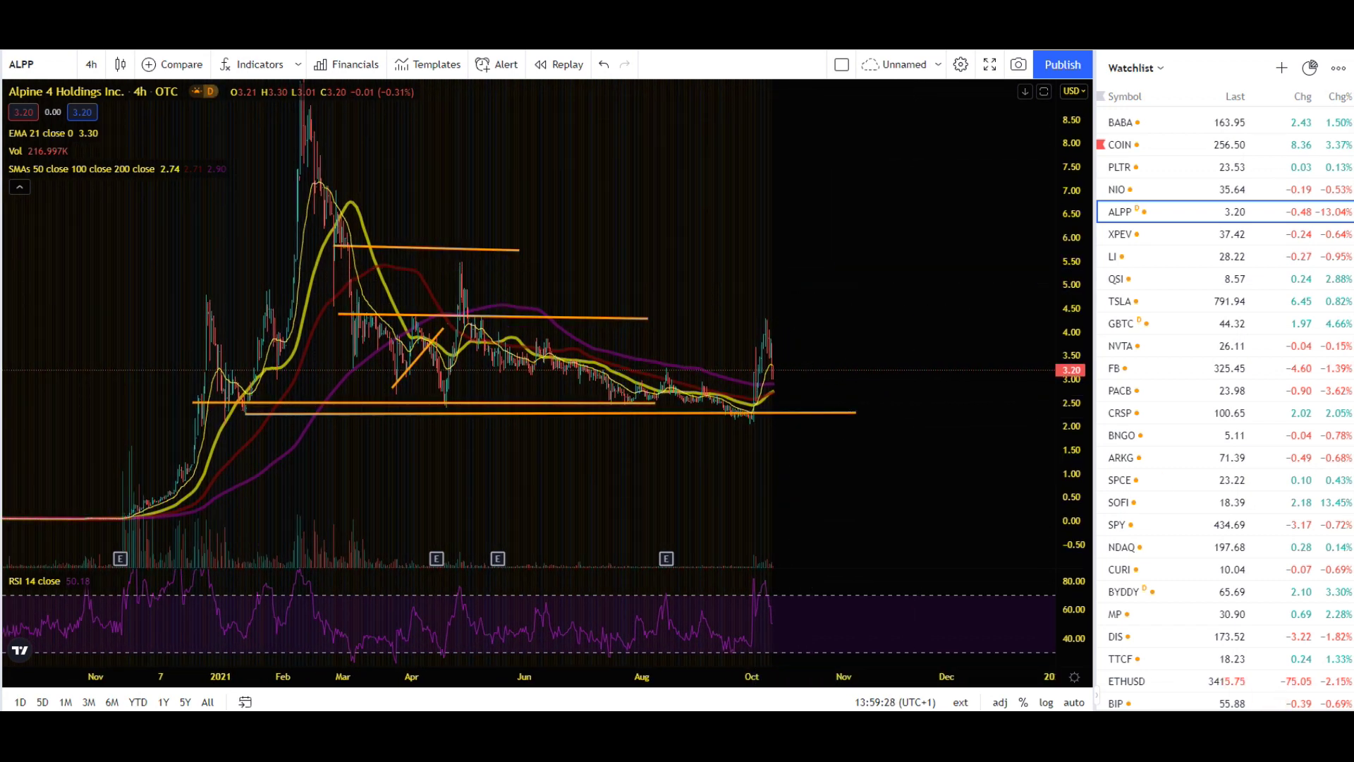
- Examine the ALPP 4-hour price history from the early 2021 peak to the October 2021 move
{"action": "left_click_drag", "start_coordinate": [700, 121], "coordinate": [699, 187]}
{"action": "left_click_drag", "start_coordinate": [752, 124], "coordinate": [762, 175]}
{"action": "left_click", "coordinate": [740, 195]}
{"action": "mouse_move", "coordinate": [638, 201]}
{"action": "left_mouse_down"}
{"action": "mouse_move", "coordinate": [649, 236]}
{"action": "mouse_move", "coordinate": [729, 261]}
{"action": "mouse_move", "coordinate": [824, 188]}
{"action": "mouse_move", "coordinate": [815, 288]}
{"action": "mouse_move", "coordinate": [674, 276]}
{"action": "mouse_move", "coordinate": [641, 212]}
{"action": "left_mouse_up"}
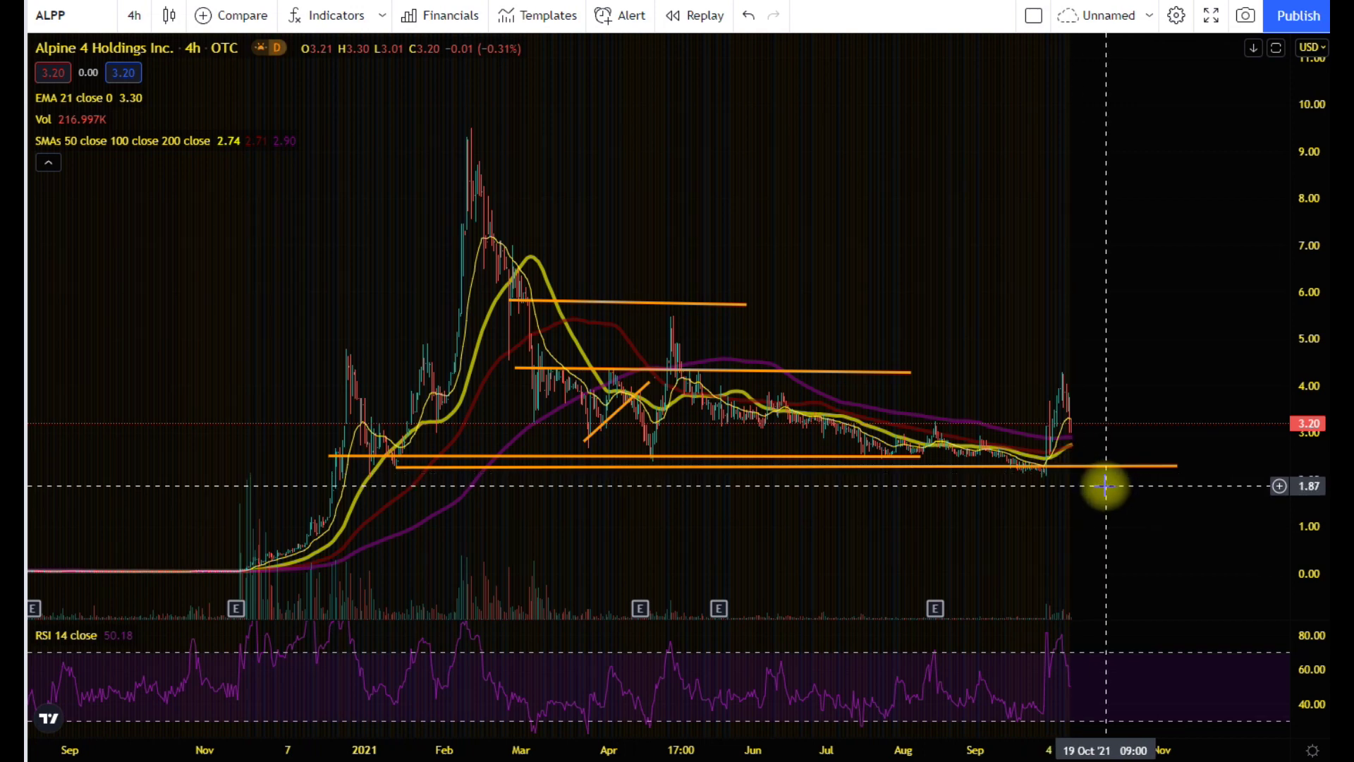
{"action": "left_click_drag", "start_coordinate": [1306, 344], "coordinate": [1305, 297]}
{"action": "left_click_drag", "start_coordinate": [1173, 334], "coordinate": [1179, 299]}
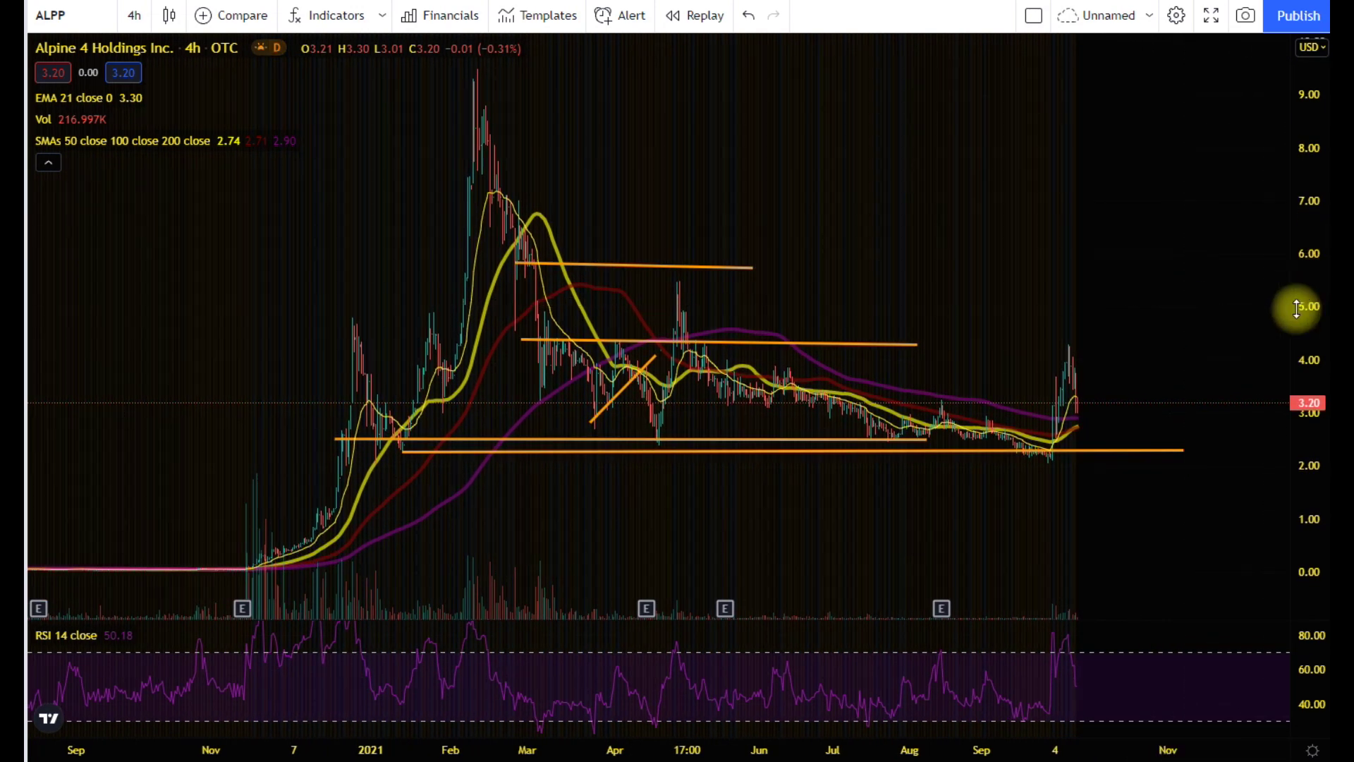
{"action": "left_click_drag", "start_coordinate": [1318, 325], "coordinate": [1318, 311]}
{"action": "left_click_drag", "start_coordinate": [1312, 485], "coordinate": [1313, 439]}
{"action": "left_click_drag", "start_coordinate": [1143, 325], "coordinate": [1111, 271]}
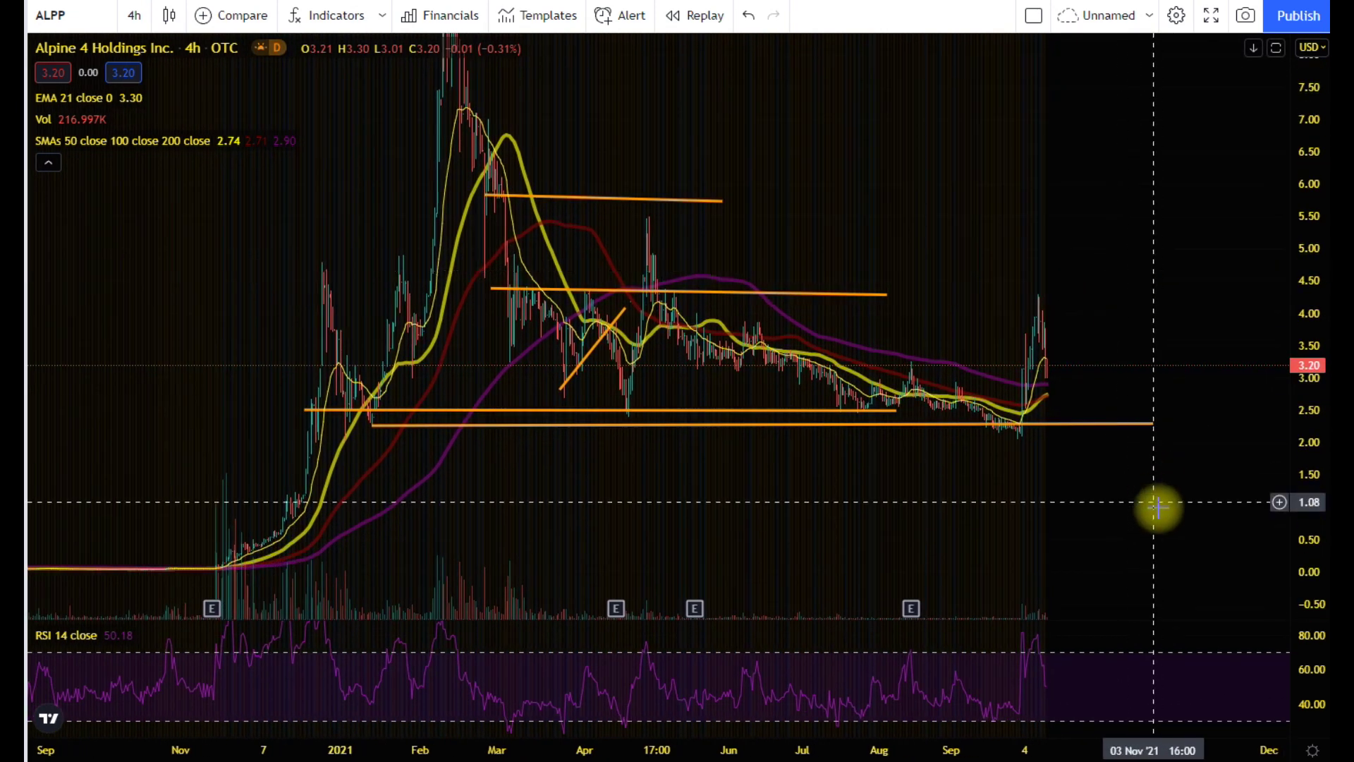
{"action": "scroll", "coordinate": [1124, 492], "scroll_direction": "up", "scroll_amount": 2}
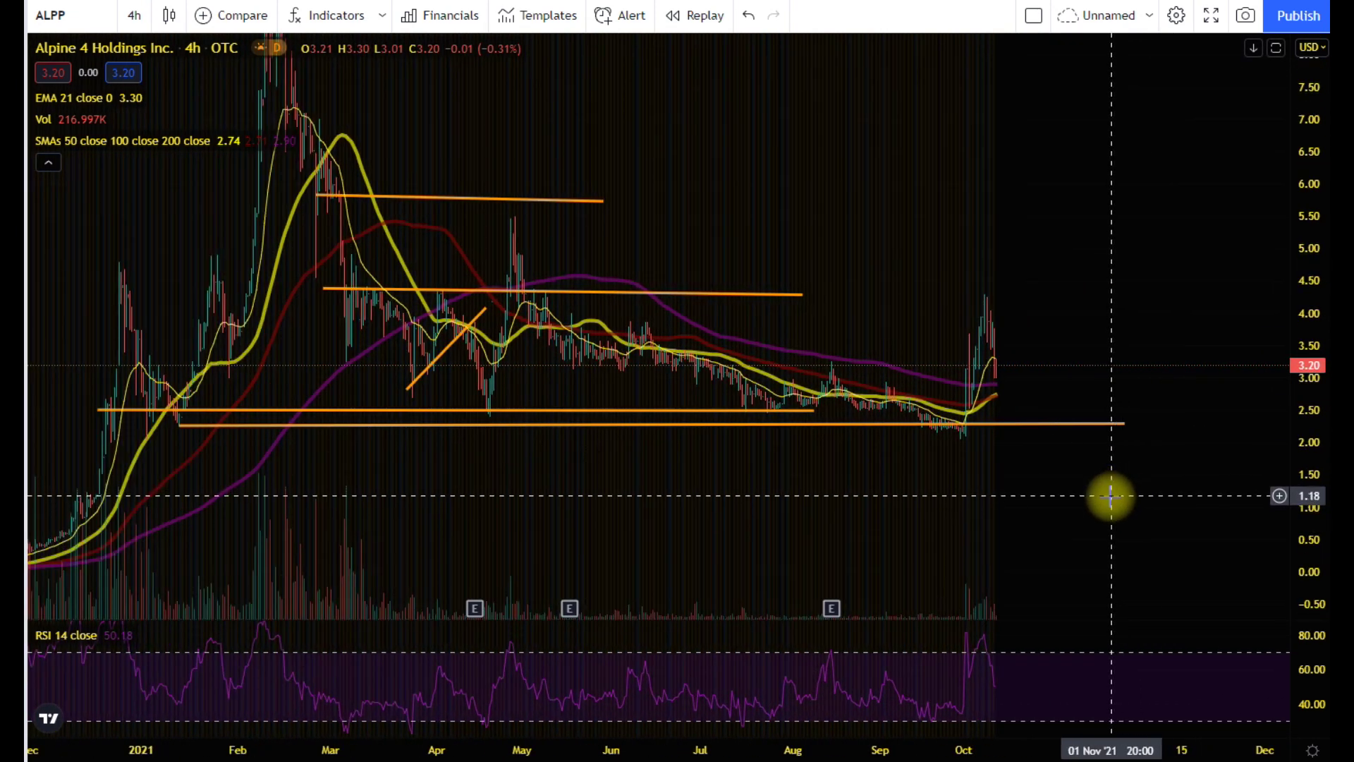
{"action": "left_click_drag", "start_coordinate": [1209, 475], "coordinate": [1236, 483]}
{"action": "left_click_drag", "start_coordinate": [1318, 501], "coordinate": [1314, 465]}
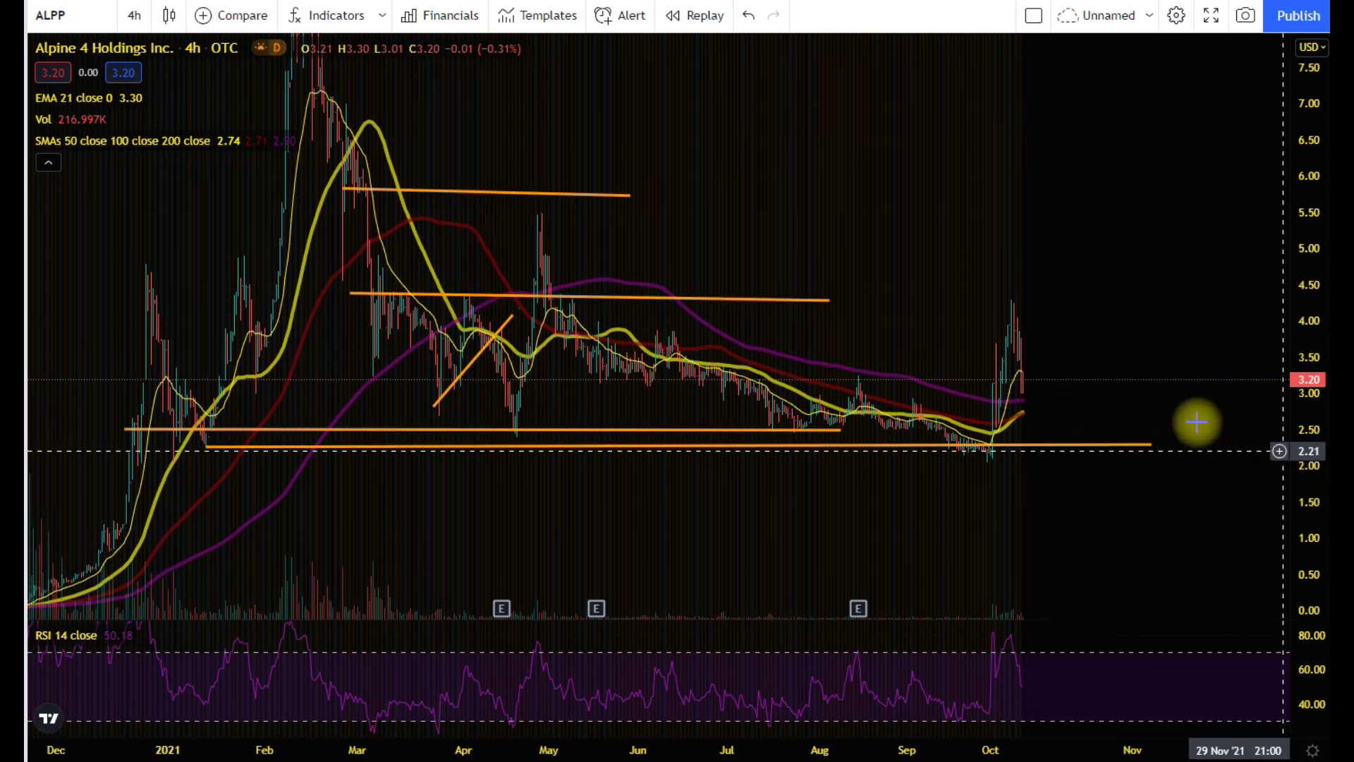
{"action": "left_click_drag", "start_coordinate": [1102, 331], "coordinate": [1190, 467]}
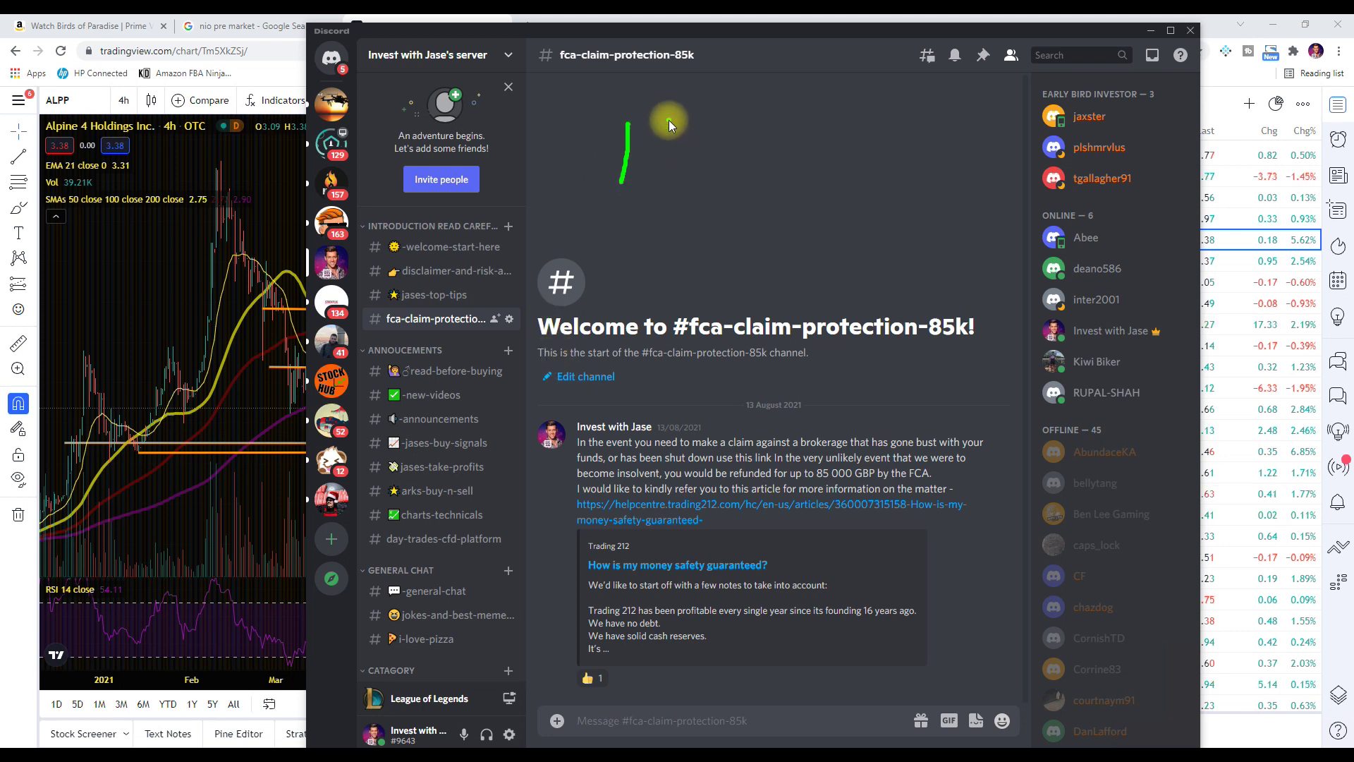
- Open the server's welcome-start-here channel in Discord
{"action": "mouse_move", "coordinate": [655, 240]}
{"action": "left_mouse_down"}
{"action": "mouse_move", "coordinate": [642, 277]}
{"action": "mouse_move", "coordinate": [590, 189]}
{"action": "left_mouse_up"}
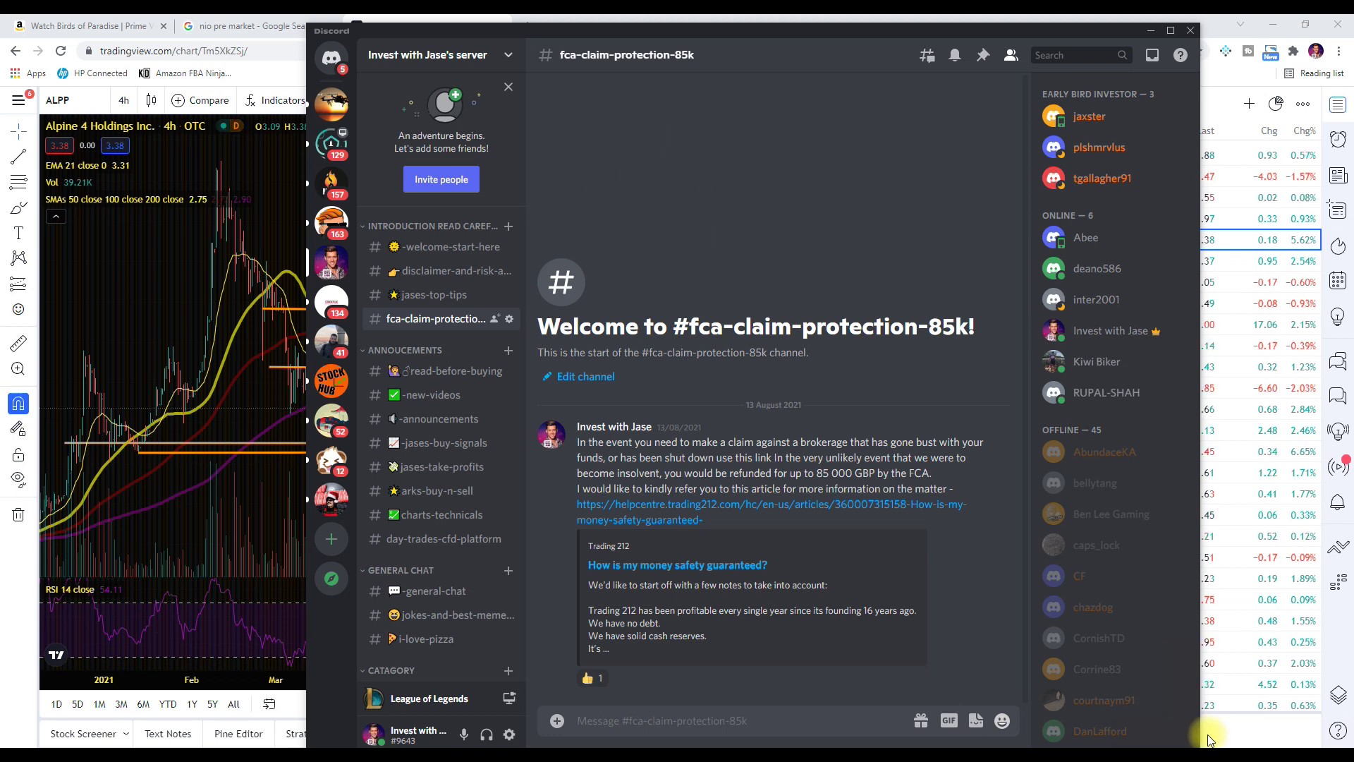
{"action": "left_click", "coordinate": [442, 250]}
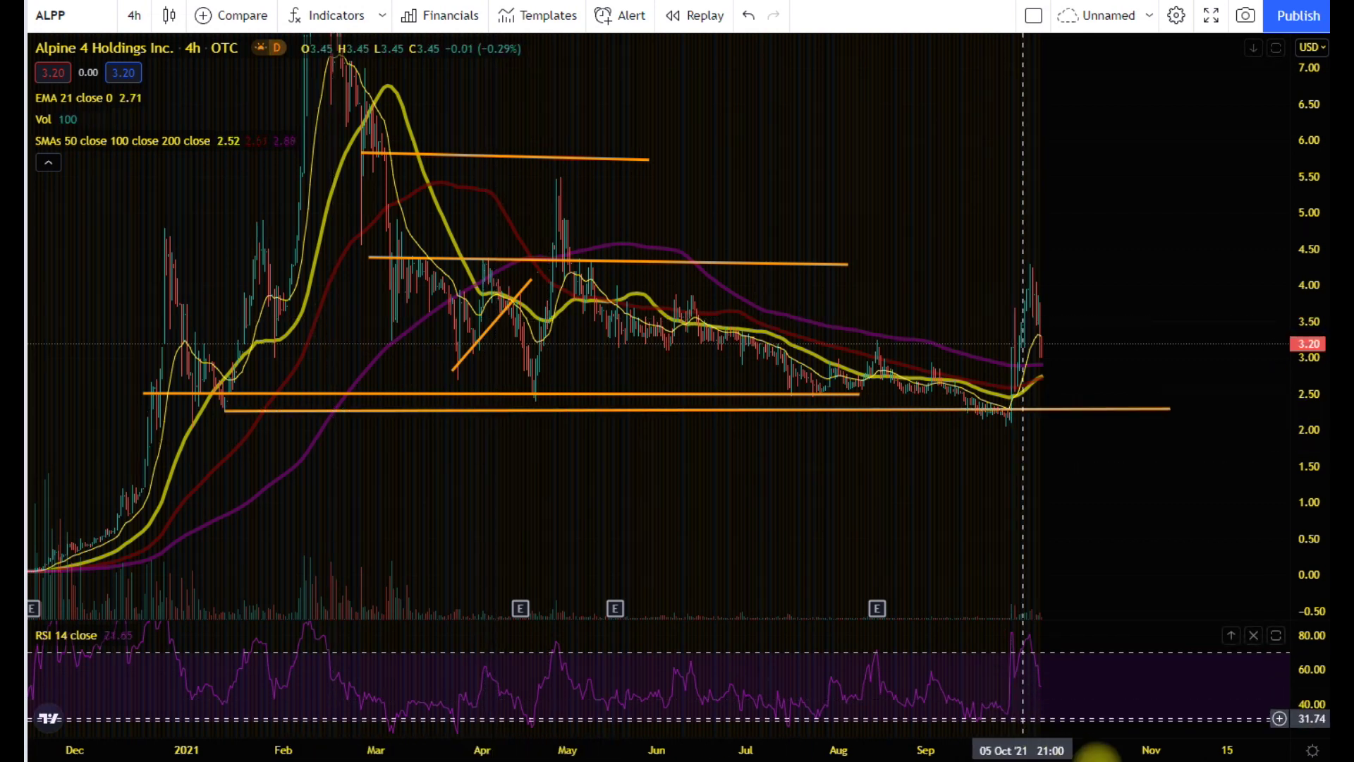
{"action": "mouse_move", "coordinate": [376, 289]}
{"action": "left_mouse_down"}
{"action": "mouse_move", "coordinate": [90, 290]}
{"action": "mouse_move", "coordinate": [75, 278]}
{"action": "left_mouse_up"}
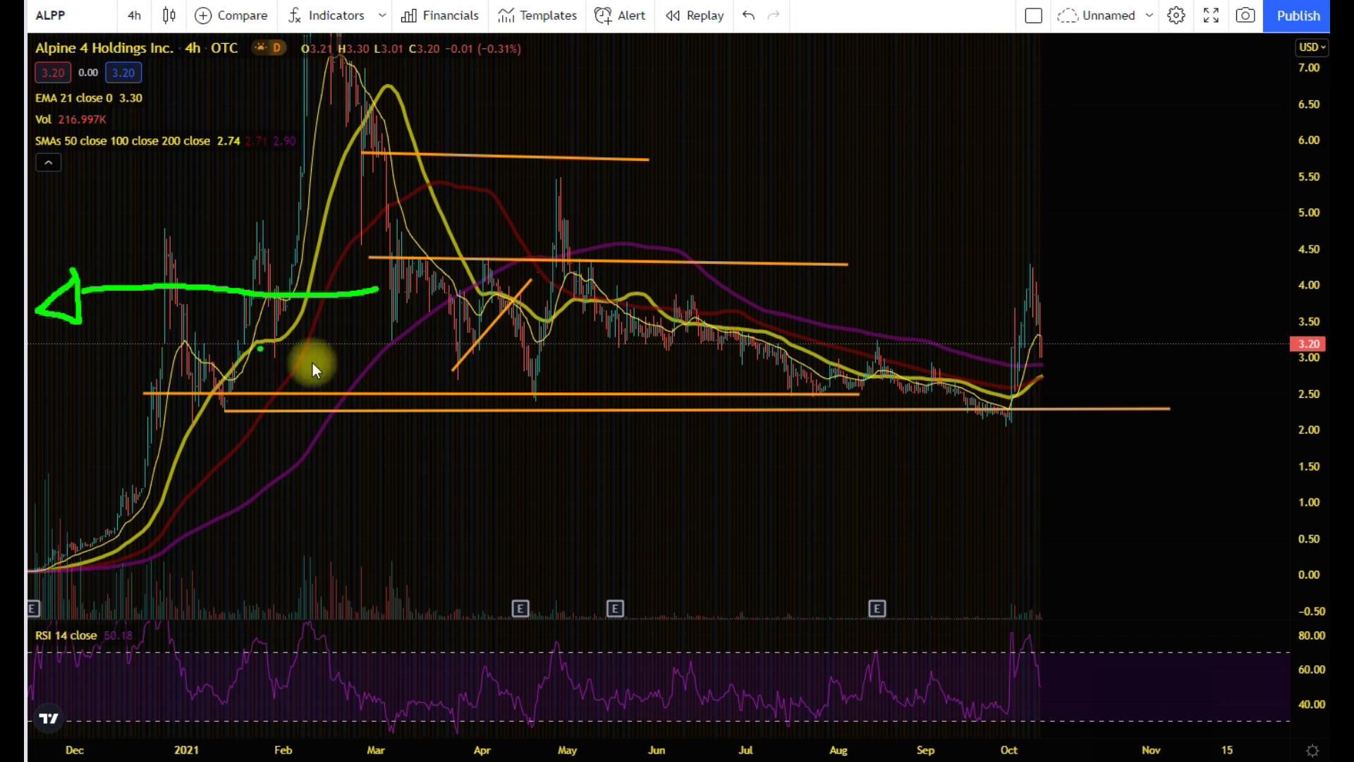
{"action": "key", "text": "Escape"}
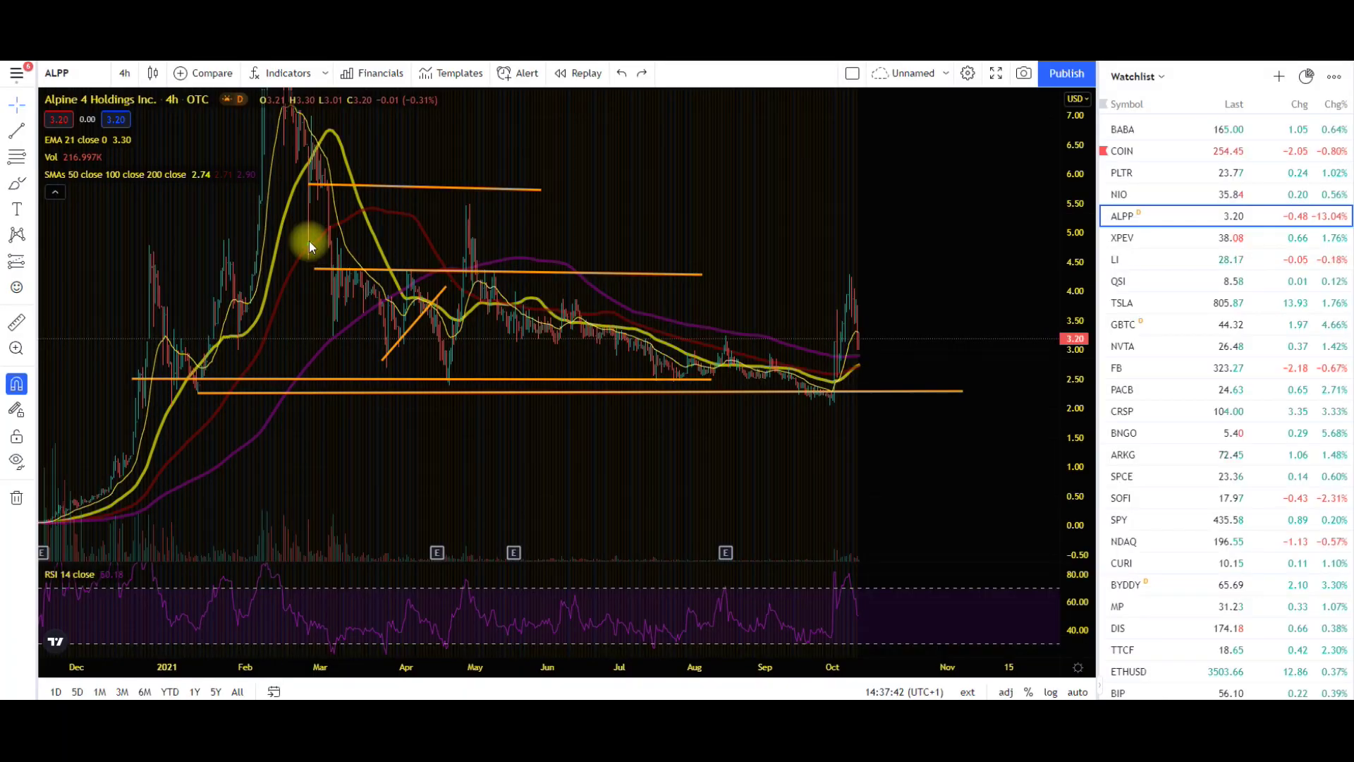
{"action": "mouse_move", "coordinate": [226, 91]}
{"action": "left_mouse_down"}
{"action": "mouse_move", "coordinate": [28, 97]}
{"action": "mouse_move", "coordinate": [32, 145]}
{"action": "mouse_move", "coordinate": [32, 105]}
{"action": "left_mouse_up"}
{"action": "left_click", "coordinate": [1040, 557]}
{"action": "key", "text": "Escape"}
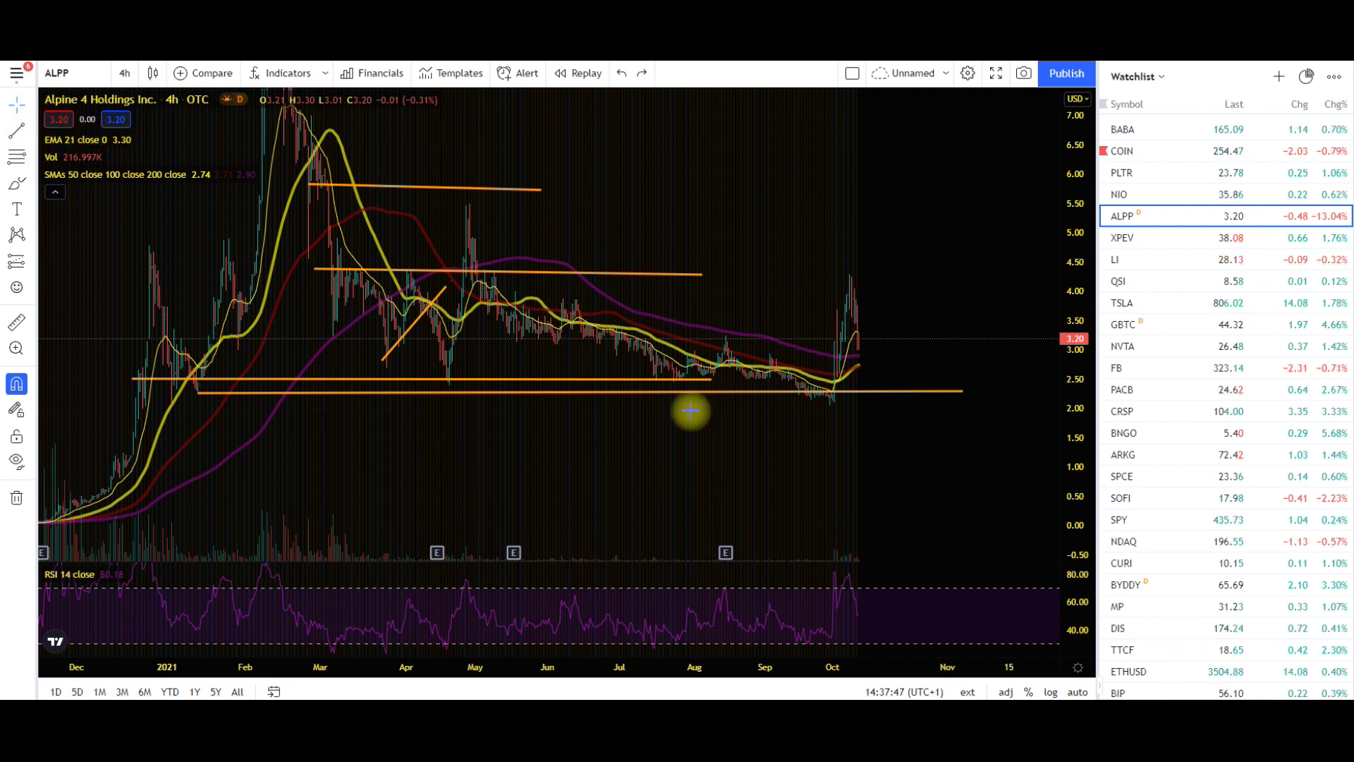
- Draw a Fib Retracement on the ALPP chart from the 1 October low at about 2.15 up to about 4.32
{"action": "left_click", "coordinate": [29, 156]}
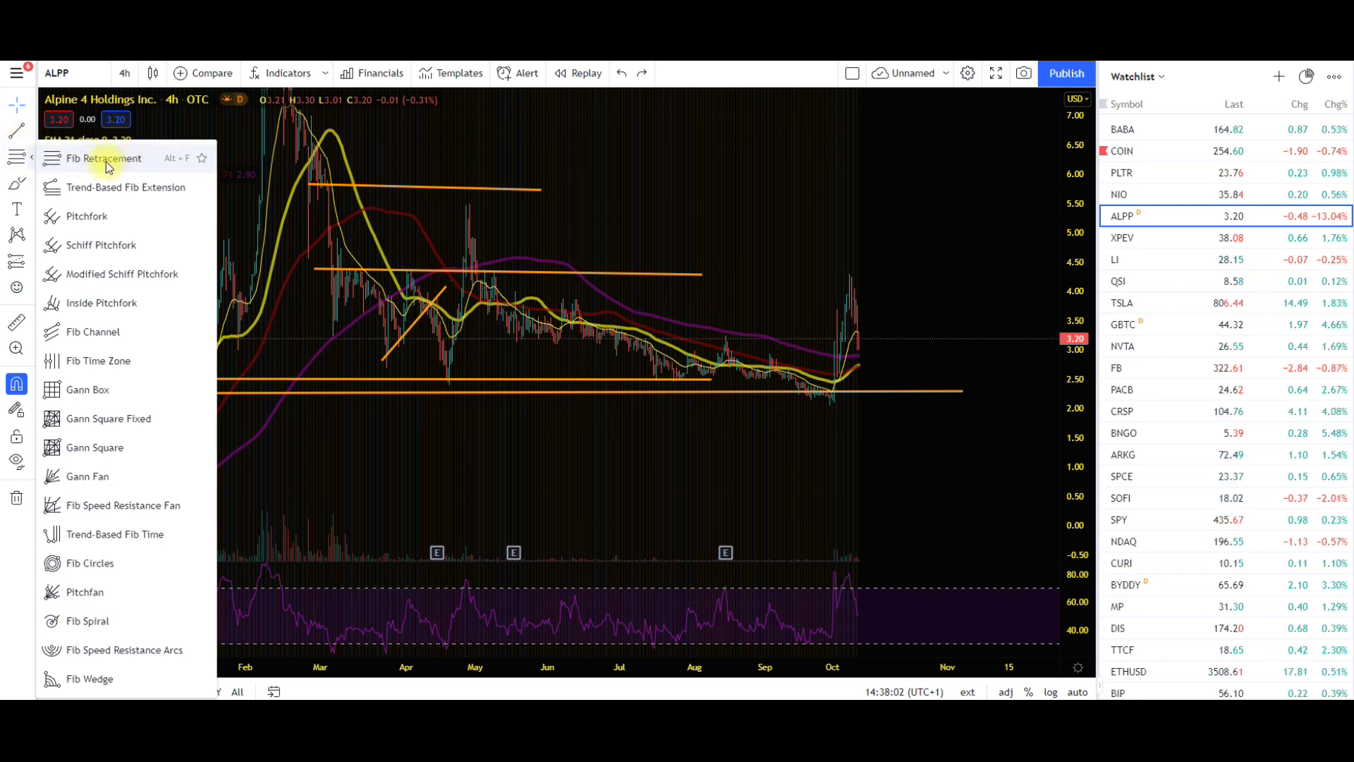
{"action": "left_click", "coordinate": [78, 158]}
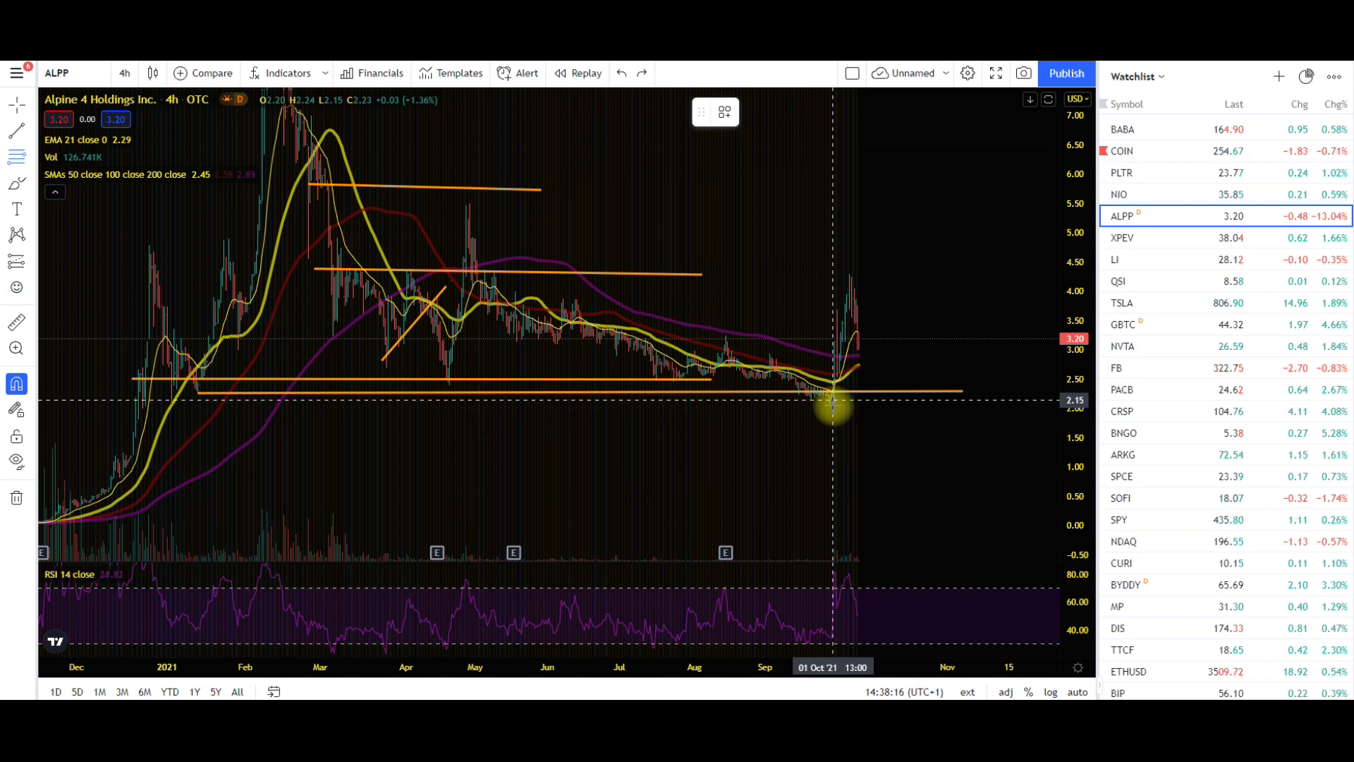
{"action": "left_click", "coordinate": [833, 400]}
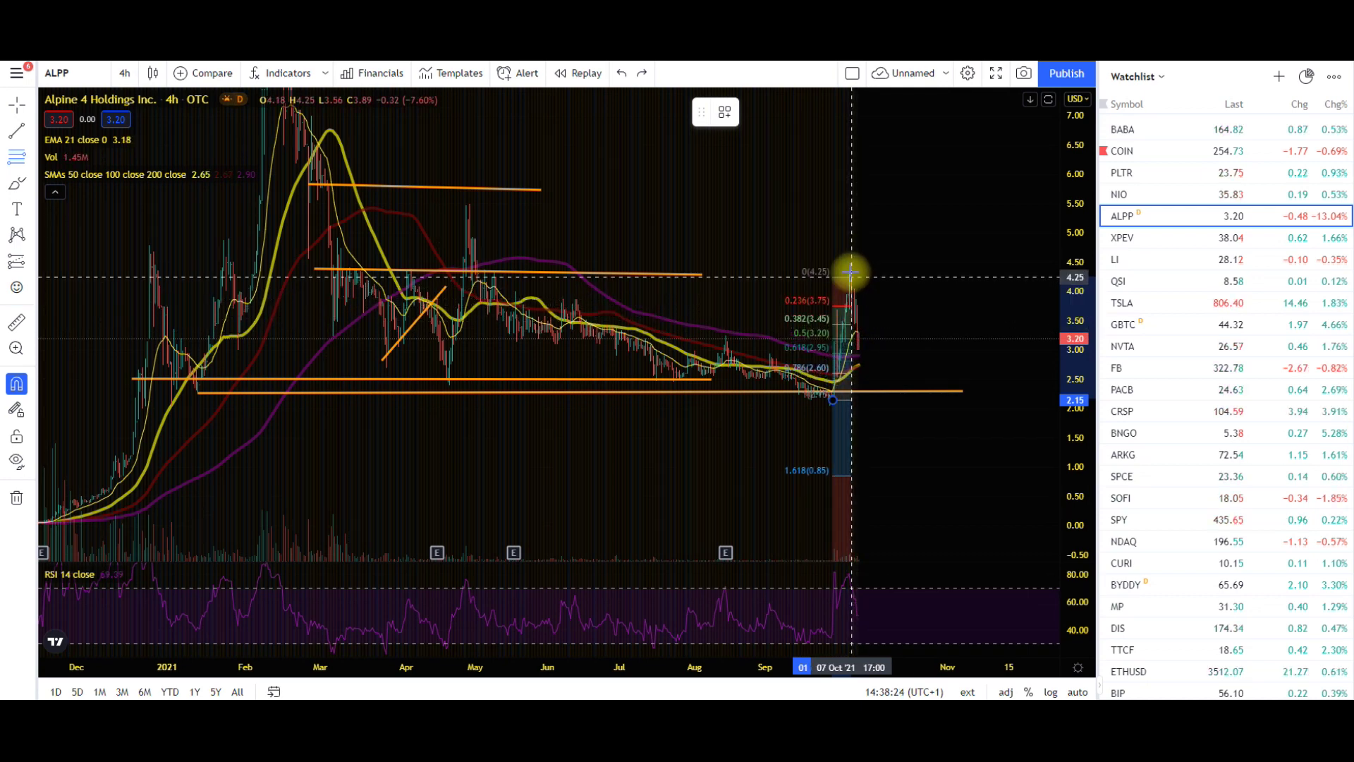
{"action": "left_click", "coordinate": [940, 272]}
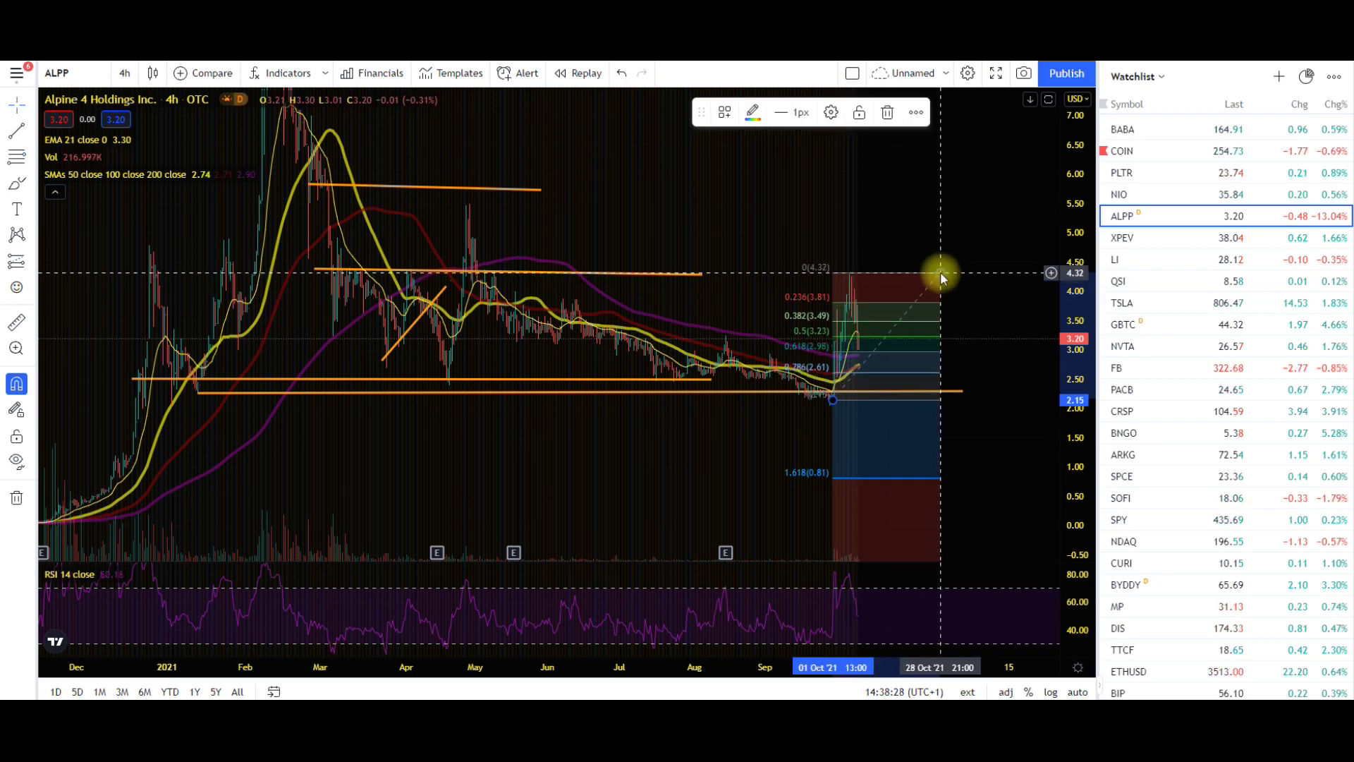
- Examine the retracement's swing low and swing high and its 0.382, 0.5 and 0.618 levels close up
{"action": "scroll", "coordinate": [974, 384], "scroll_direction": "up", "scroll_amount": 3}
{"action": "left_click_drag", "start_coordinate": [1064, 442], "coordinate": [1073, 353]}
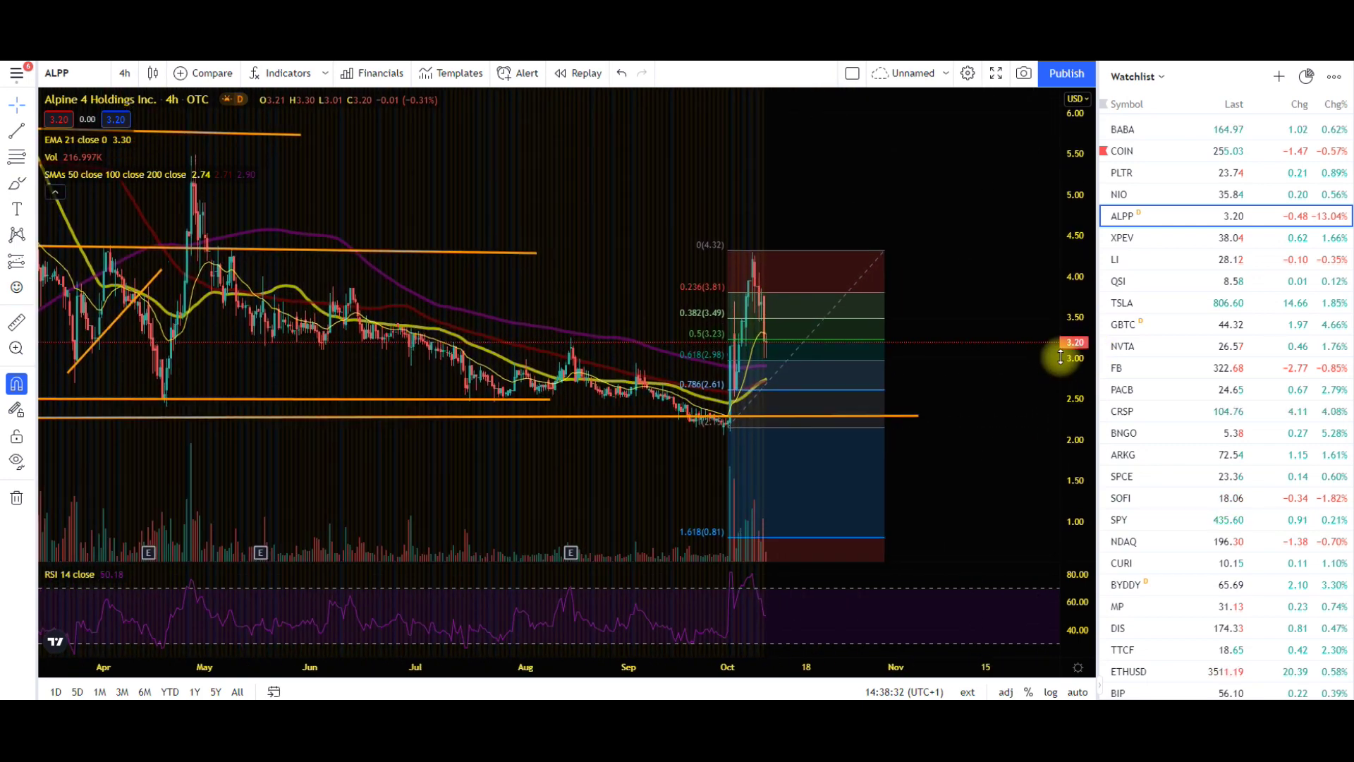
{"action": "scroll", "coordinate": [982, 378], "scroll_direction": "up", "scroll_amount": 5}
{"action": "left_click_drag", "start_coordinate": [886, 387], "coordinate": [980, 387]}
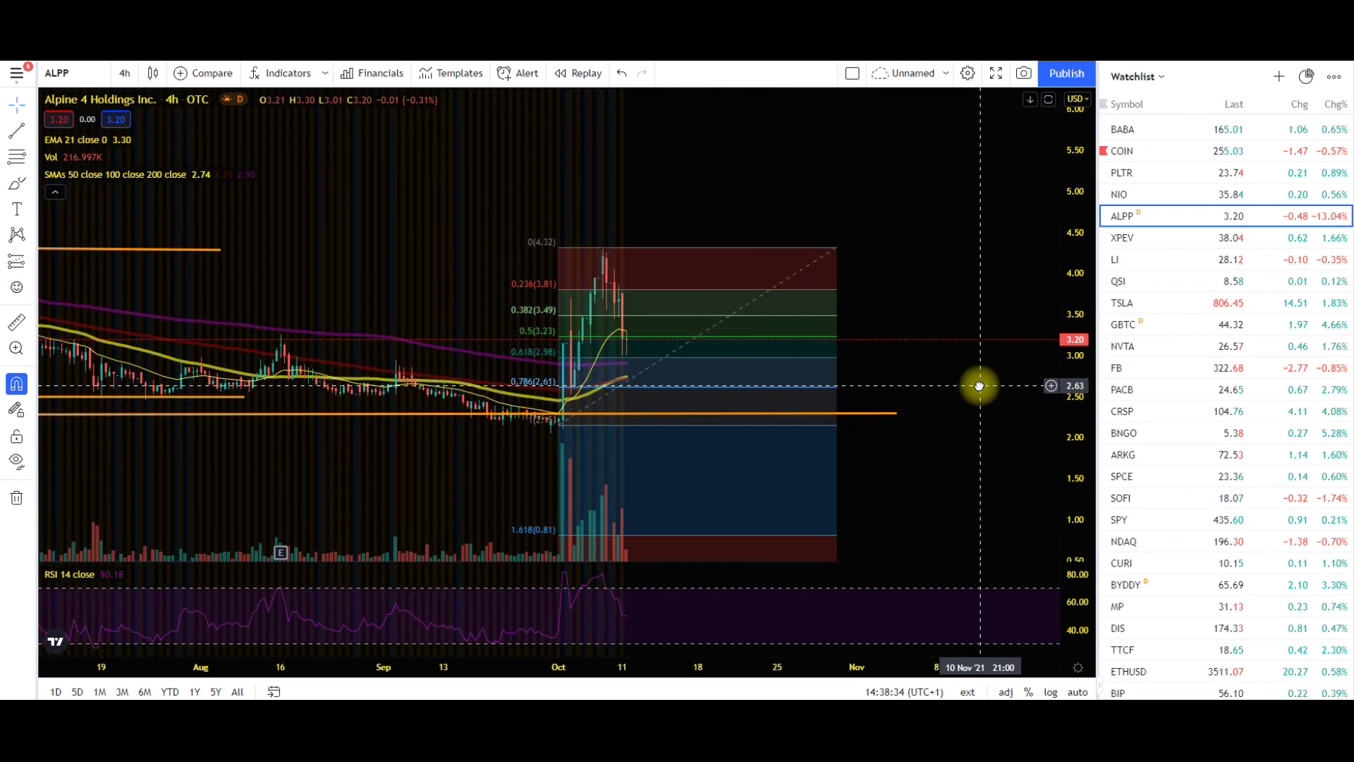
{"action": "left_click_drag", "start_coordinate": [1073, 448], "coordinate": [1069, 411]}
{"action": "left_click_drag", "start_coordinate": [935, 291], "coordinate": [998, 309]}
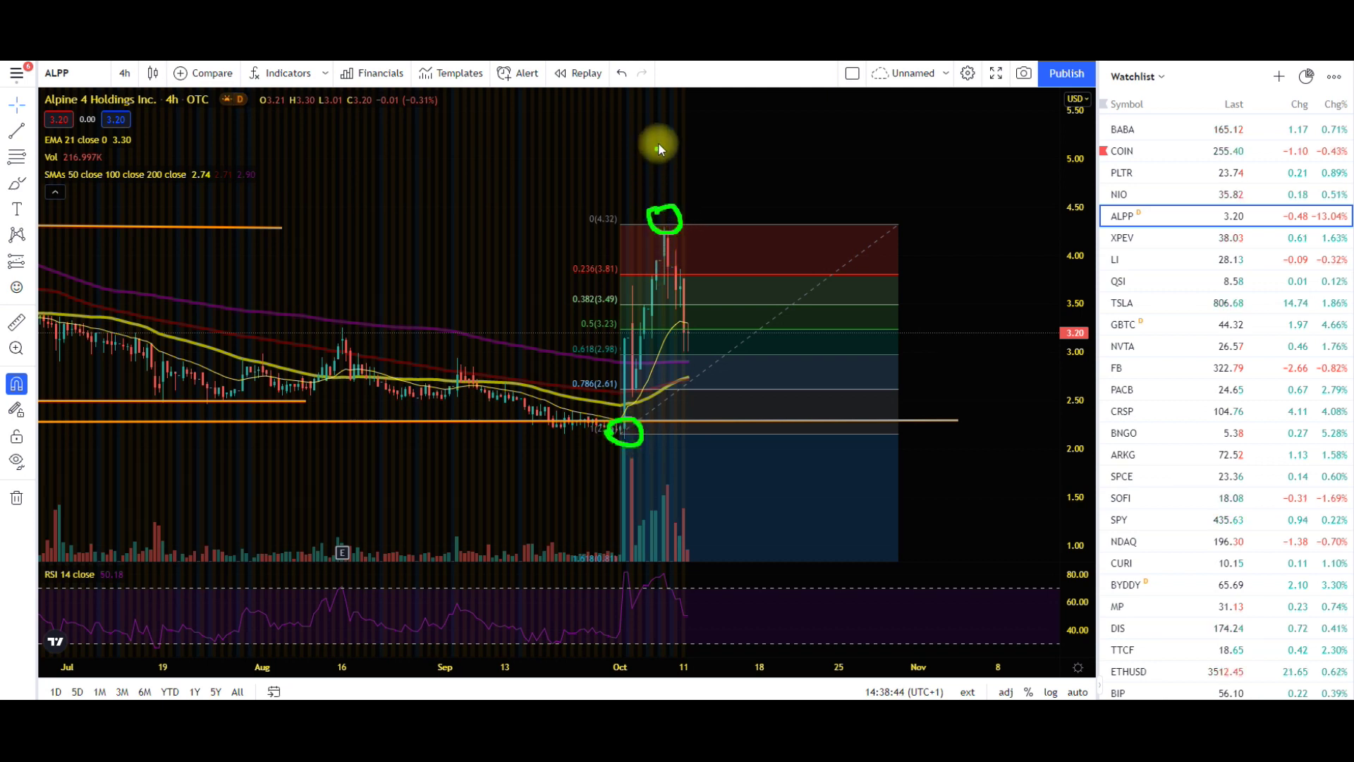
{"action": "left_click_drag", "start_coordinate": [651, 192], "coordinate": [645, 178]}
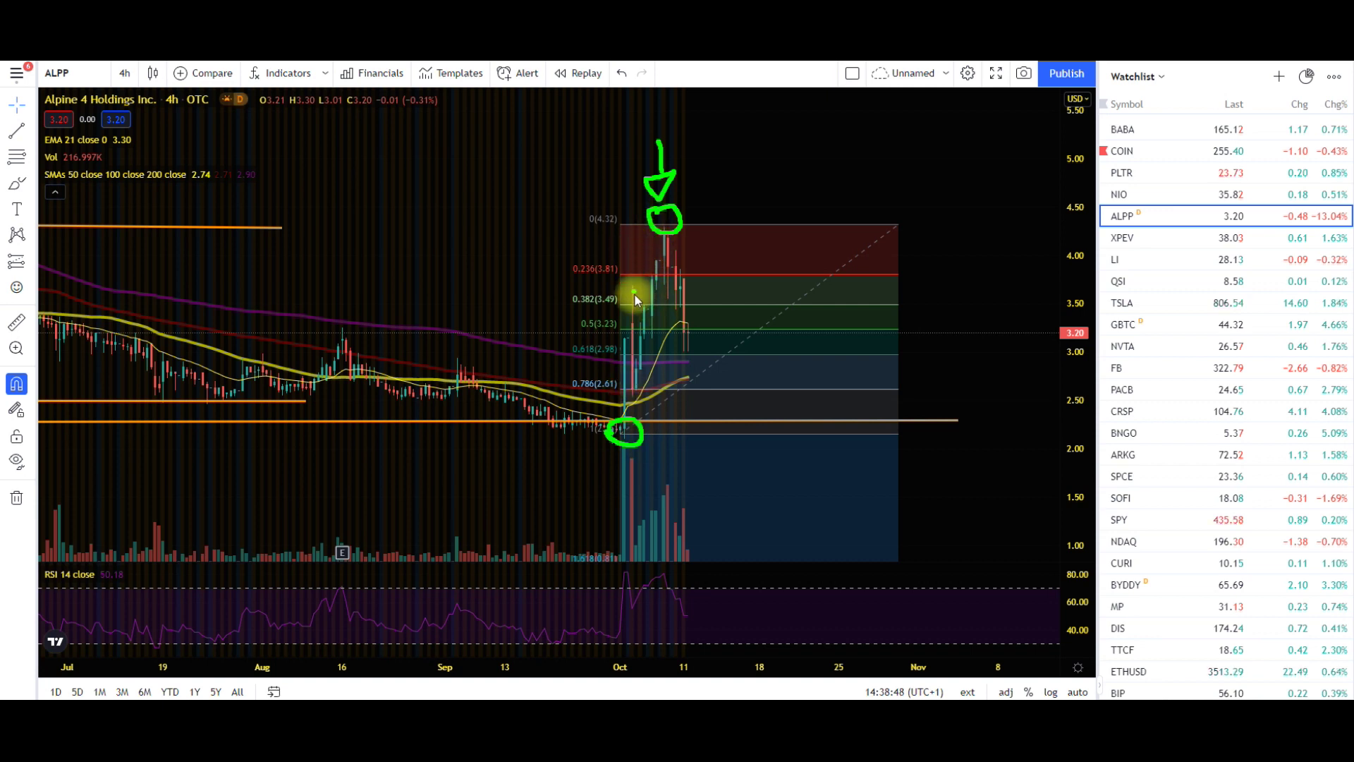
{"action": "left_click_drag", "start_coordinate": [620, 332], "coordinate": [682, 329]}
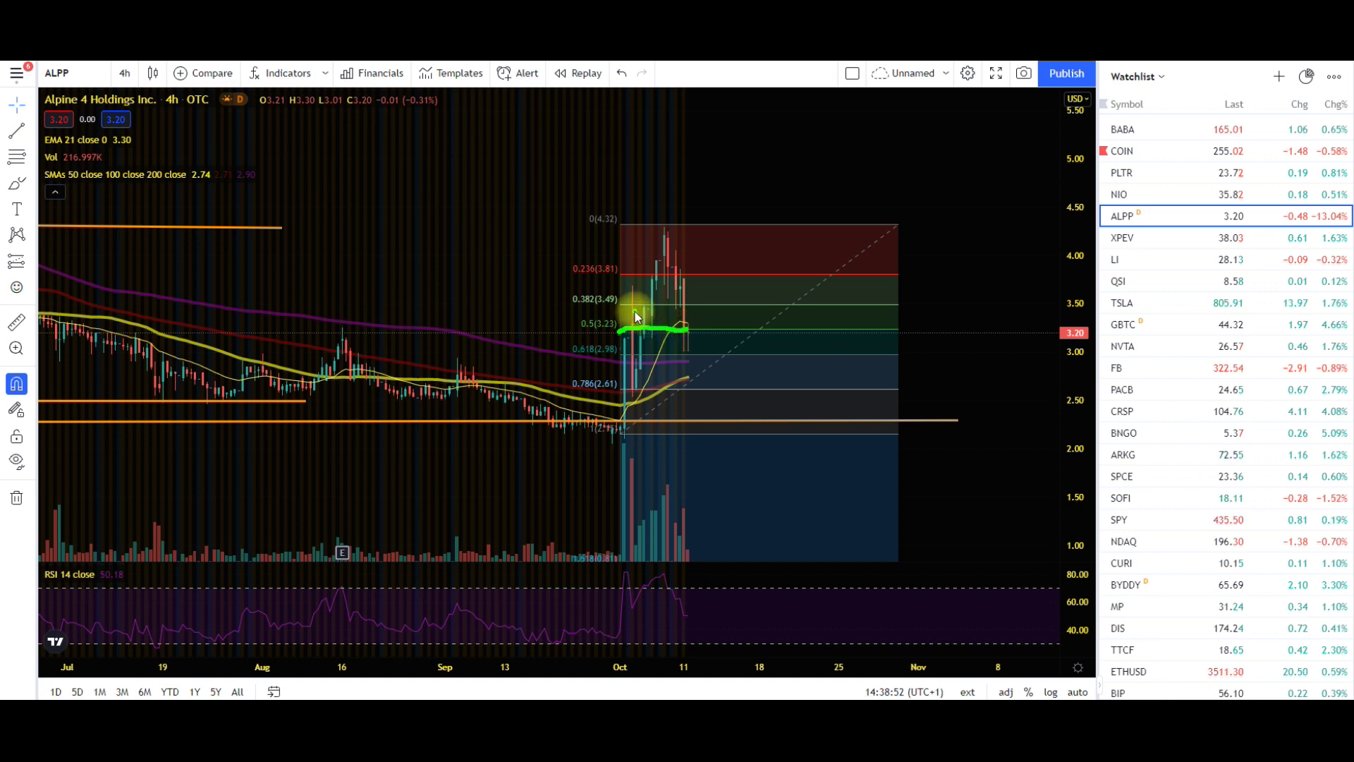
{"action": "left_click_drag", "start_coordinate": [623, 307], "coordinate": [631, 307]}
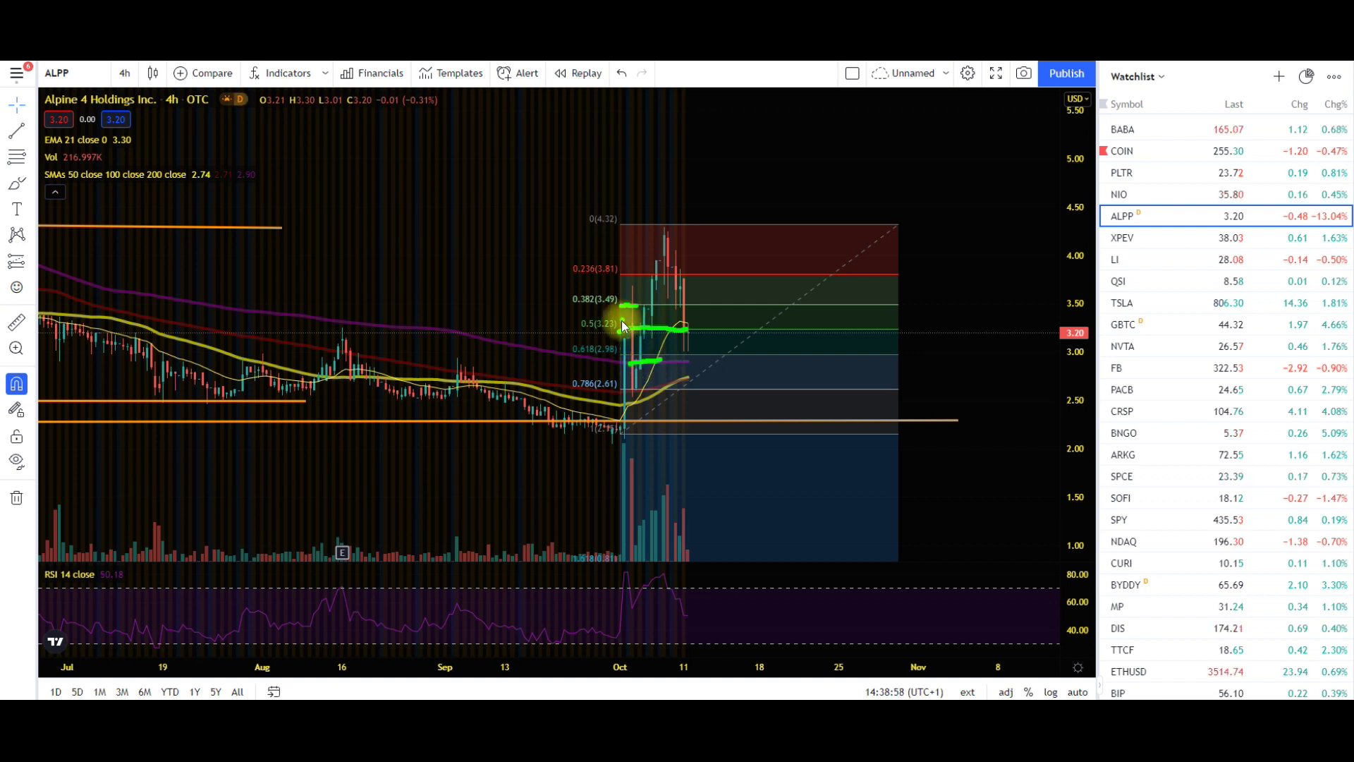
{"action": "mouse_move", "coordinate": [903, 403]}
{"action": "left_mouse_down"}
{"action": "mouse_move", "coordinate": [951, 290]}
{"action": "mouse_move", "coordinate": [998, 252]}
{"action": "mouse_move", "coordinate": [948, 285]}
{"action": "left_mouse_up"}
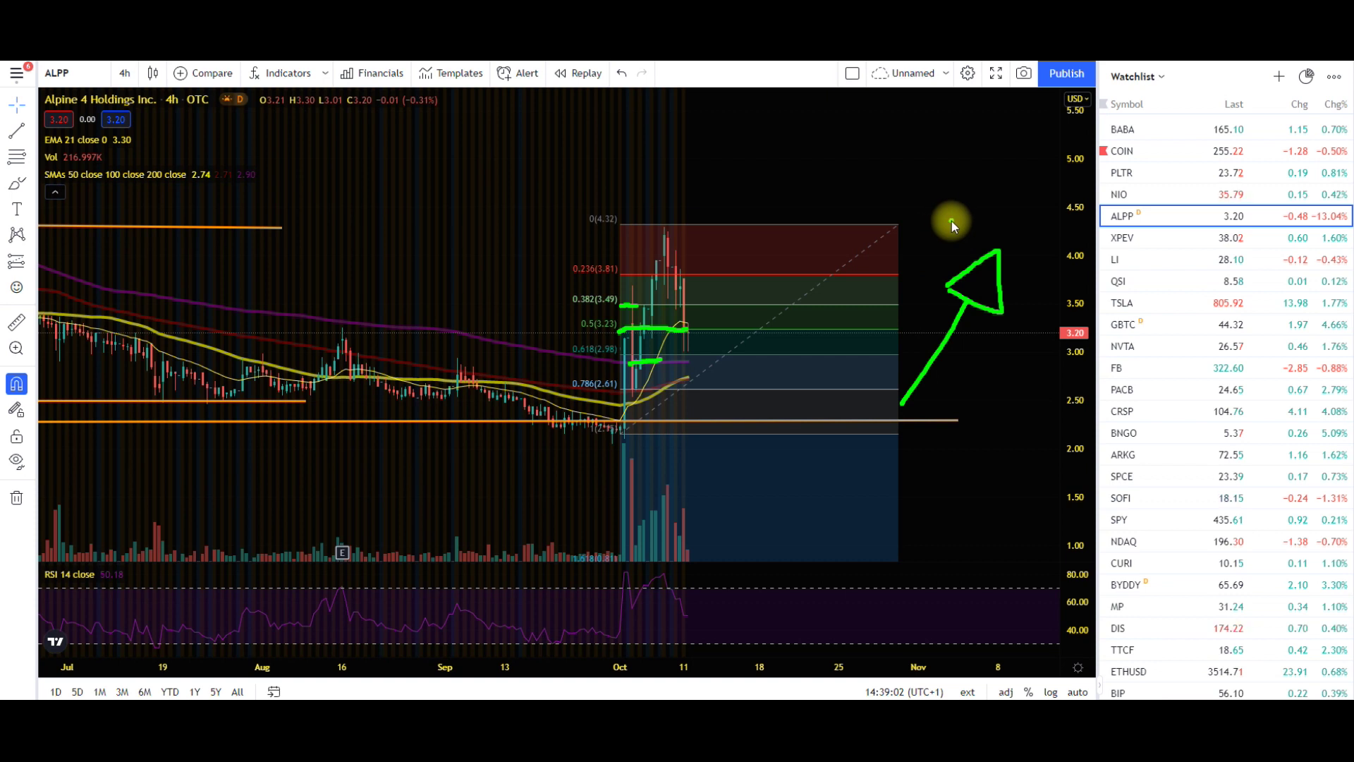
{"action": "left_click_drag", "start_coordinate": [1003, 381], "coordinate": [1019, 252]}
{"action": "left_click_drag", "start_coordinate": [850, 299], "coordinate": [858, 296]}
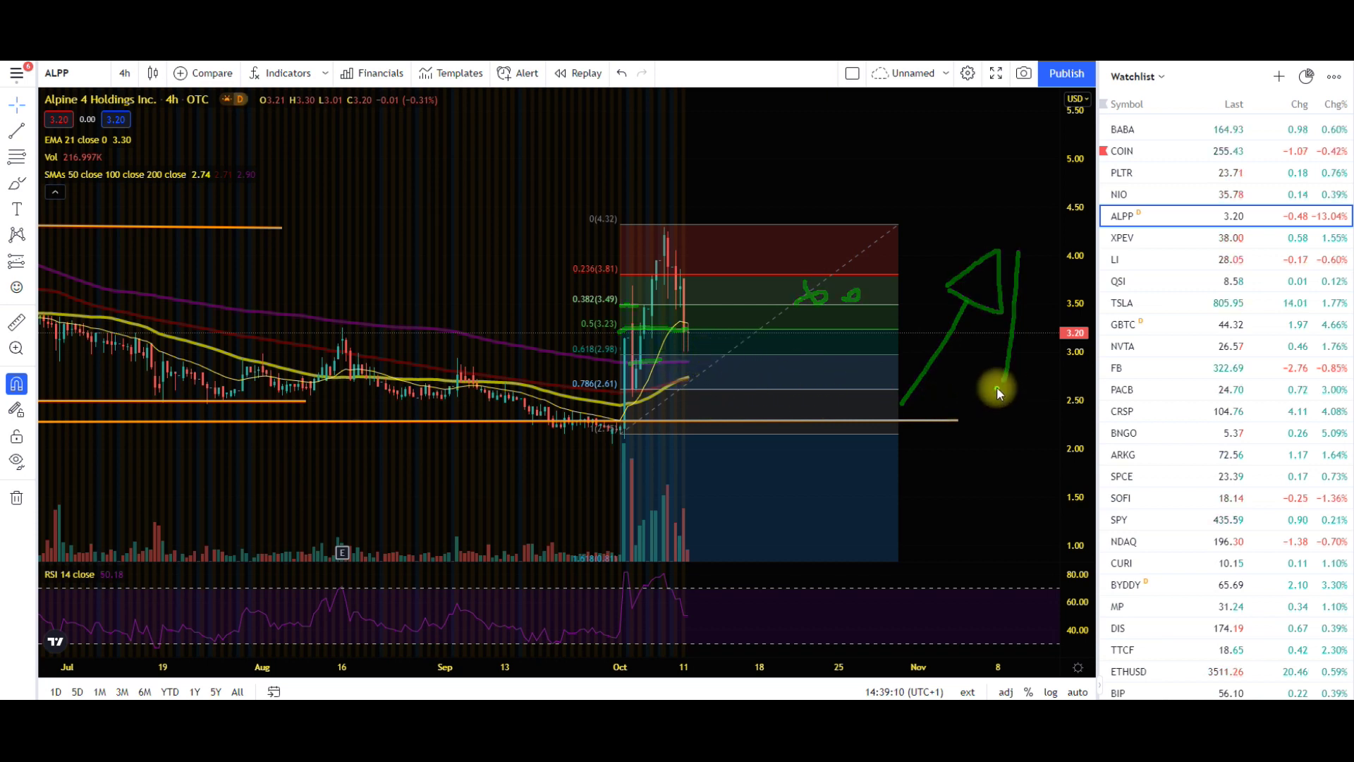
- Examine the pullback from the October high against the 0.382 and 0.618 retracement levels
{"action": "mouse_move", "coordinate": [775, 118]}
{"action": "left_mouse_down"}
{"action": "mouse_move", "coordinate": [794, 175]}
{"action": "mouse_move", "coordinate": [834, 172]}
{"action": "left_mouse_up"}
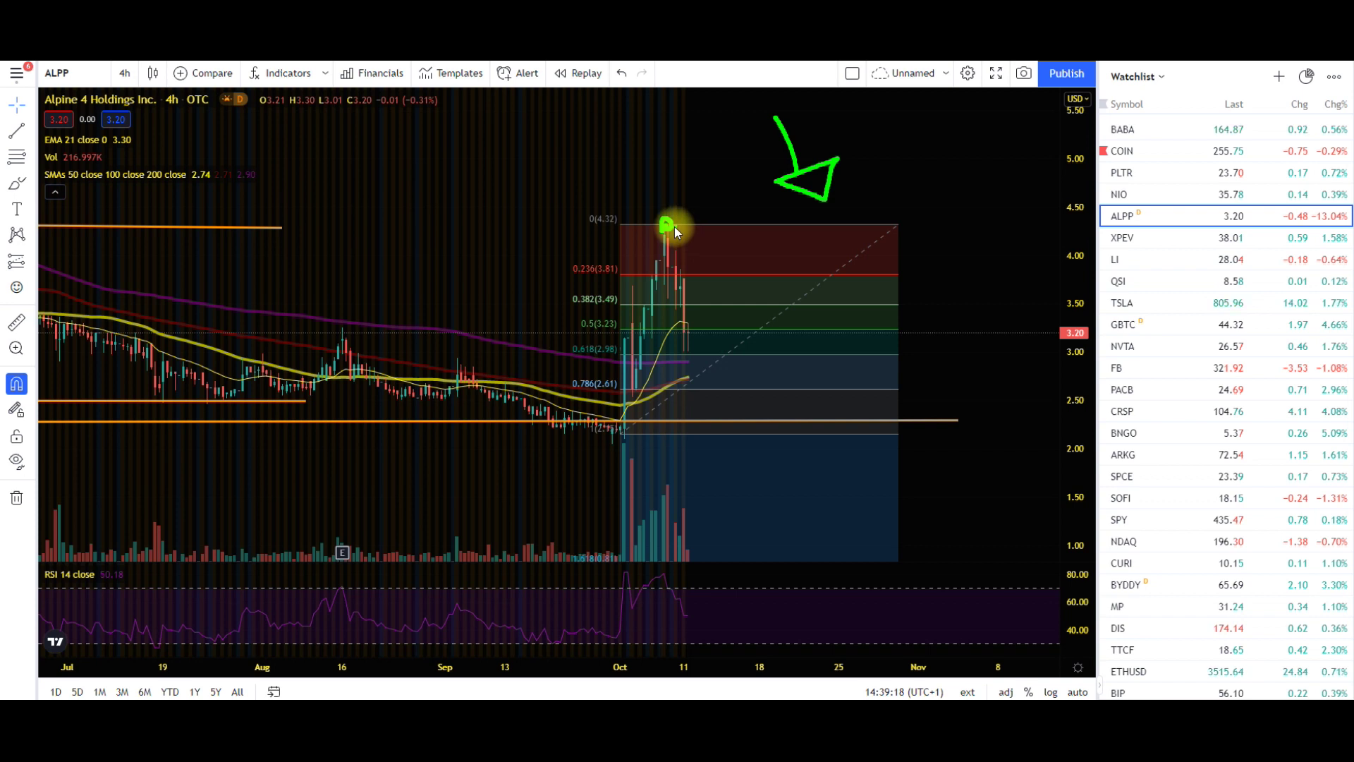
{"action": "mouse_move", "coordinate": [692, 261]}
{"action": "left_mouse_down"}
{"action": "mouse_move", "coordinate": [722, 311]}
{"action": "mouse_move", "coordinate": [760, 307]}
{"action": "left_mouse_up"}
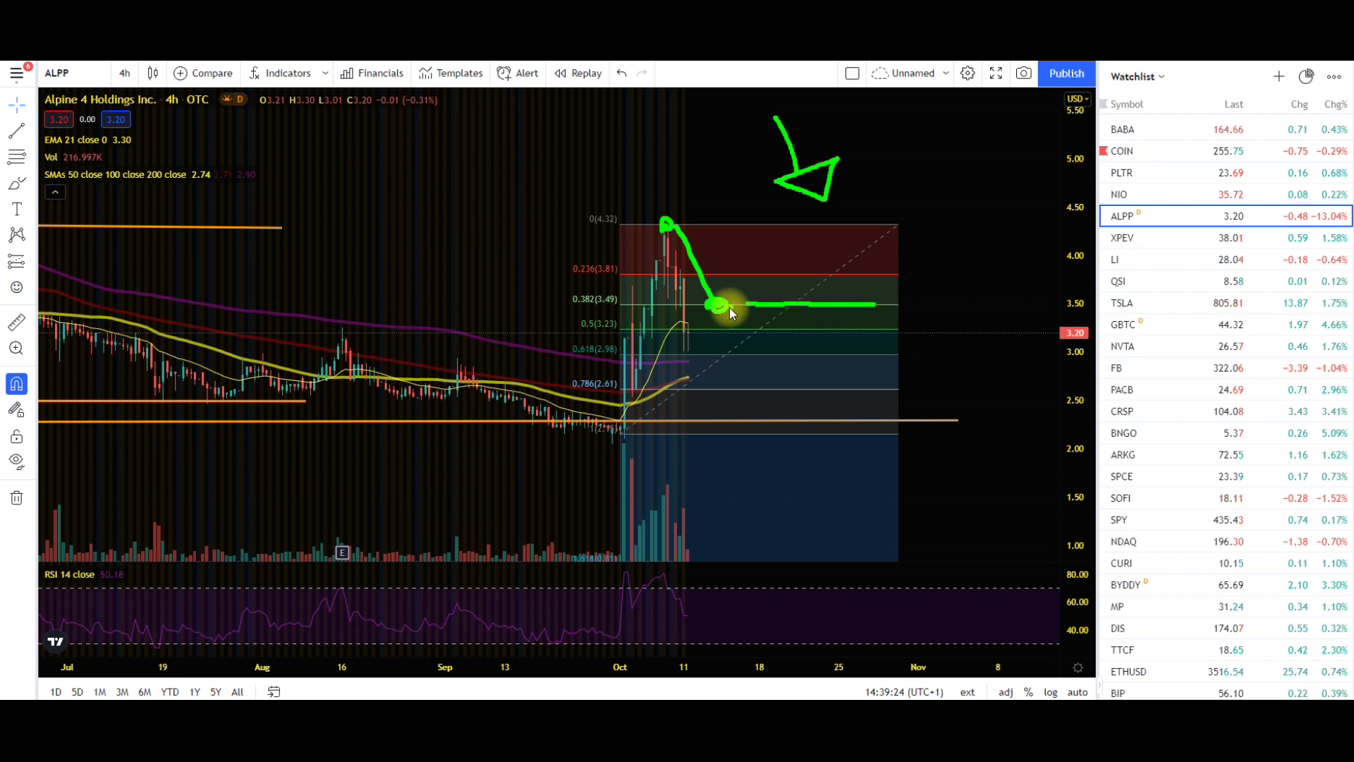
{"action": "mouse_move", "coordinate": [752, 301]}
{"action": "left_mouse_down"}
{"action": "mouse_move", "coordinate": [862, 222]}
{"action": "mouse_move", "coordinate": [731, 302]}
{"action": "mouse_move", "coordinate": [761, 302]}
{"action": "mouse_move", "coordinate": [747, 309]}
{"action": "left_mouse_up"}
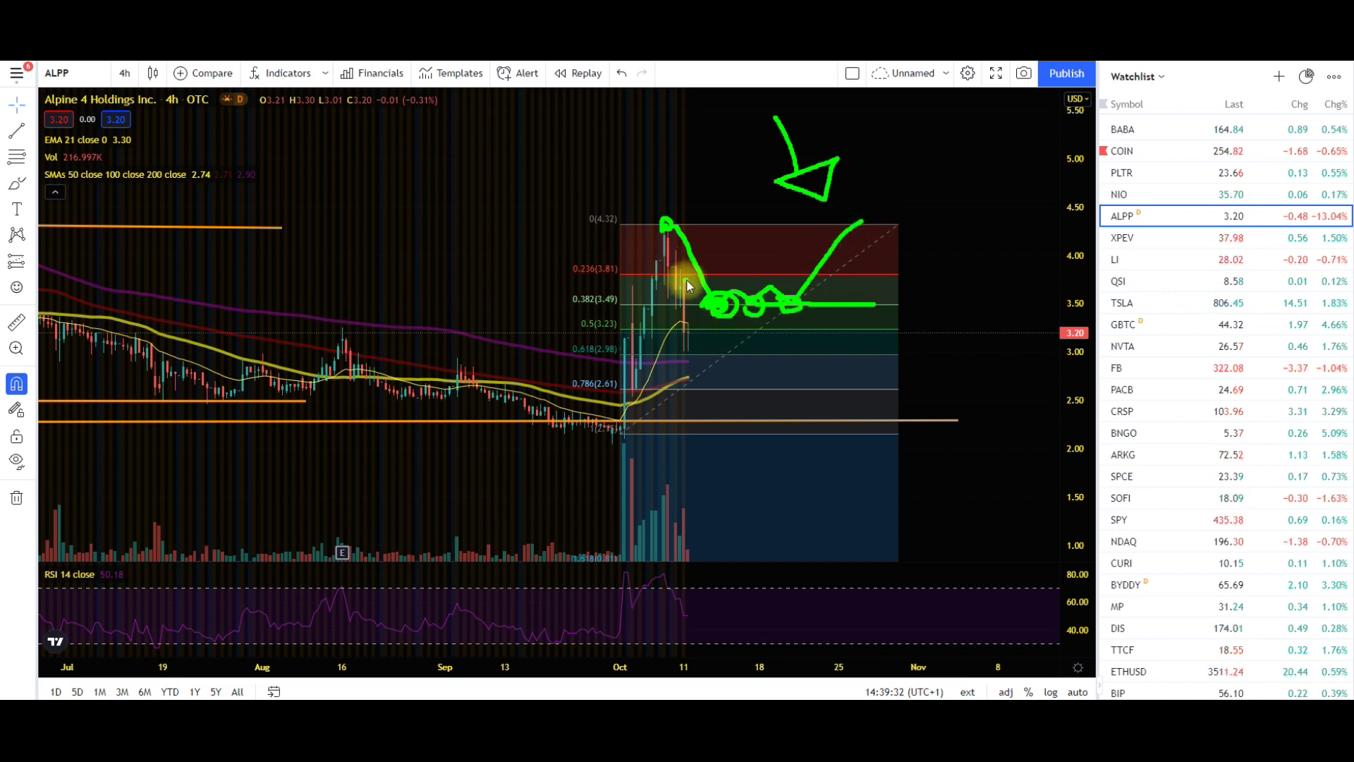
{"action": "left_click_drag", "start_coordinate": [664, 223], "coordinate": [695, 355]}
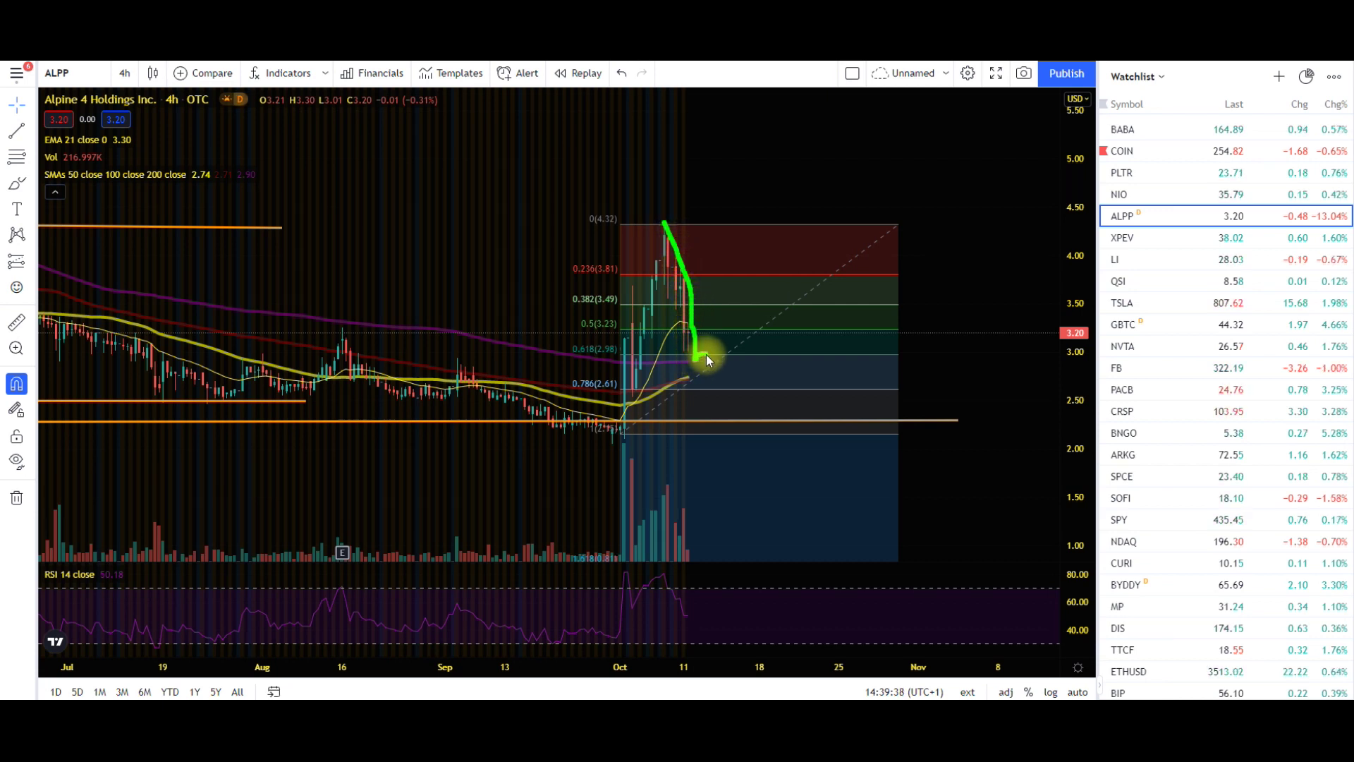
{"action": "left_click_drag", "start_coordinate": [694, 361], "coordinate": [783, 362]}
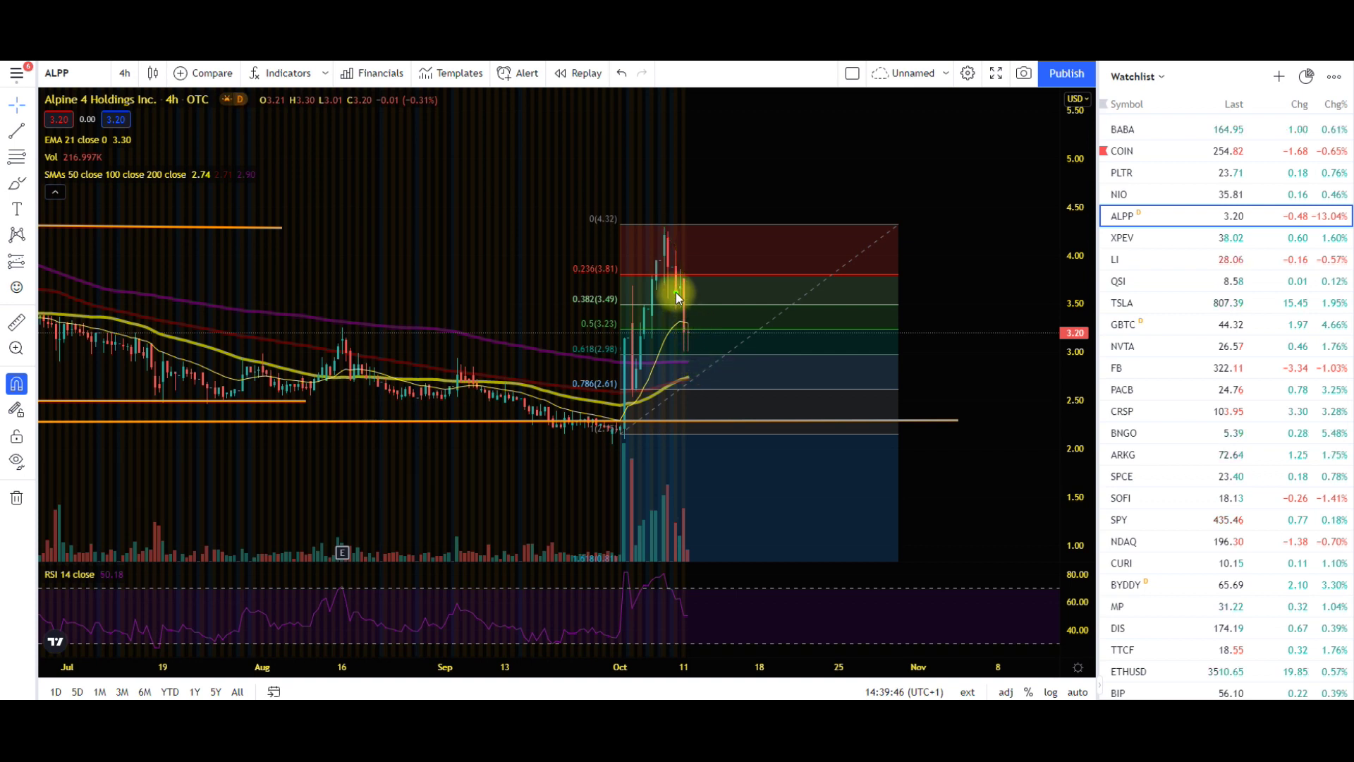
{"action": "left_click_drag", "start_coordinate": [672, 236], "coordinate": [674, 236]}
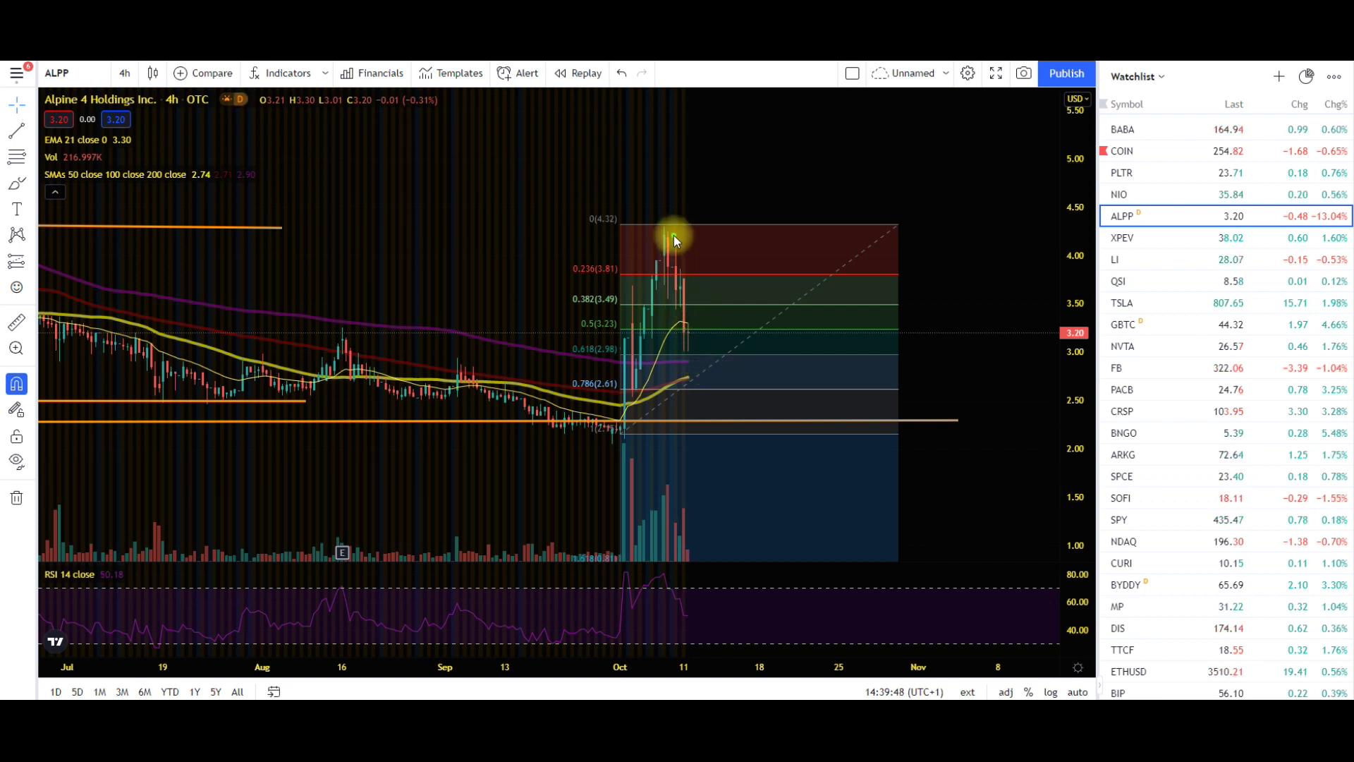
{"action": "left_click_drag", "start_coordinate": [675, 198], "coordinate": [665, 177]}
{"action": "left_click_drag", "start_coordinate": [699, 192], "coordinate": [706, 204]}
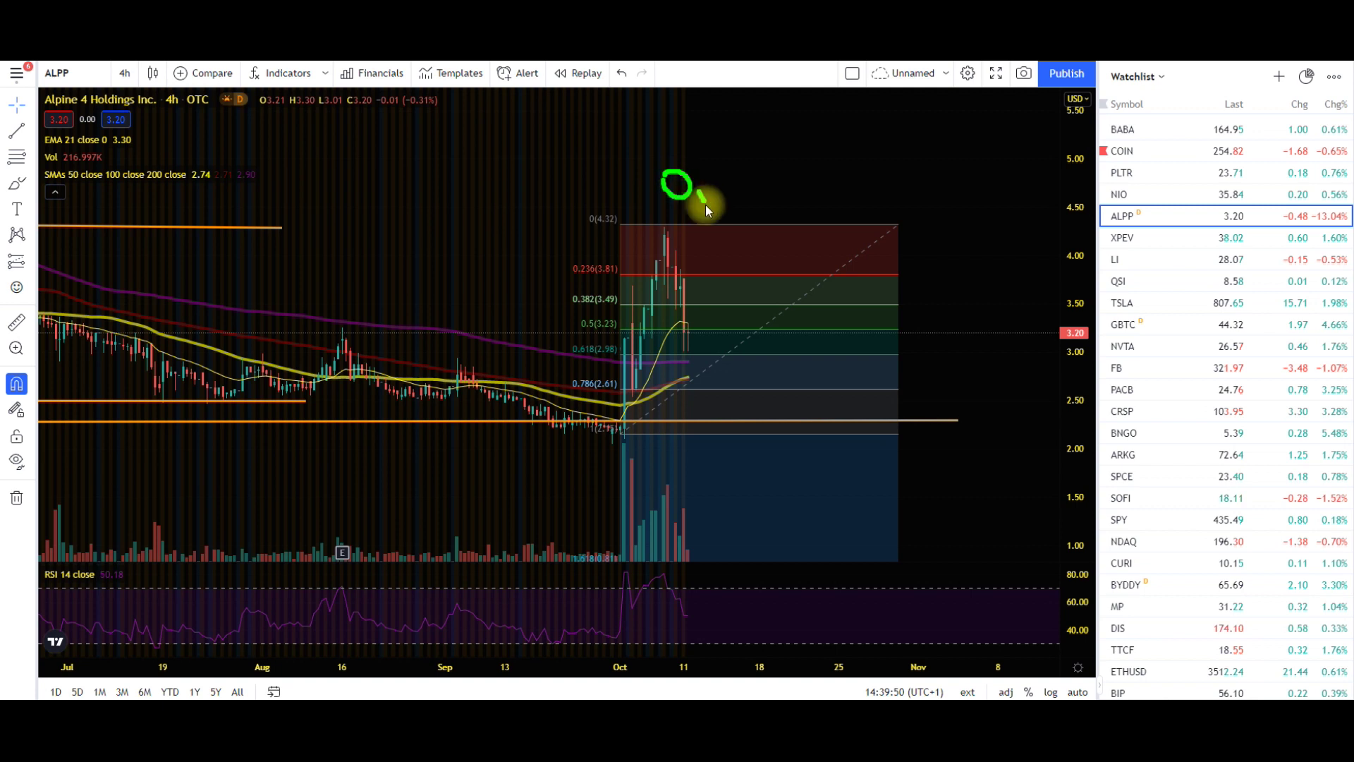
{"action": "left_click_drag", "start_coordinate": [756, 324], "coordinate": [734, 311]}
{"action": "left_click", "coordinate": [707, 415]}
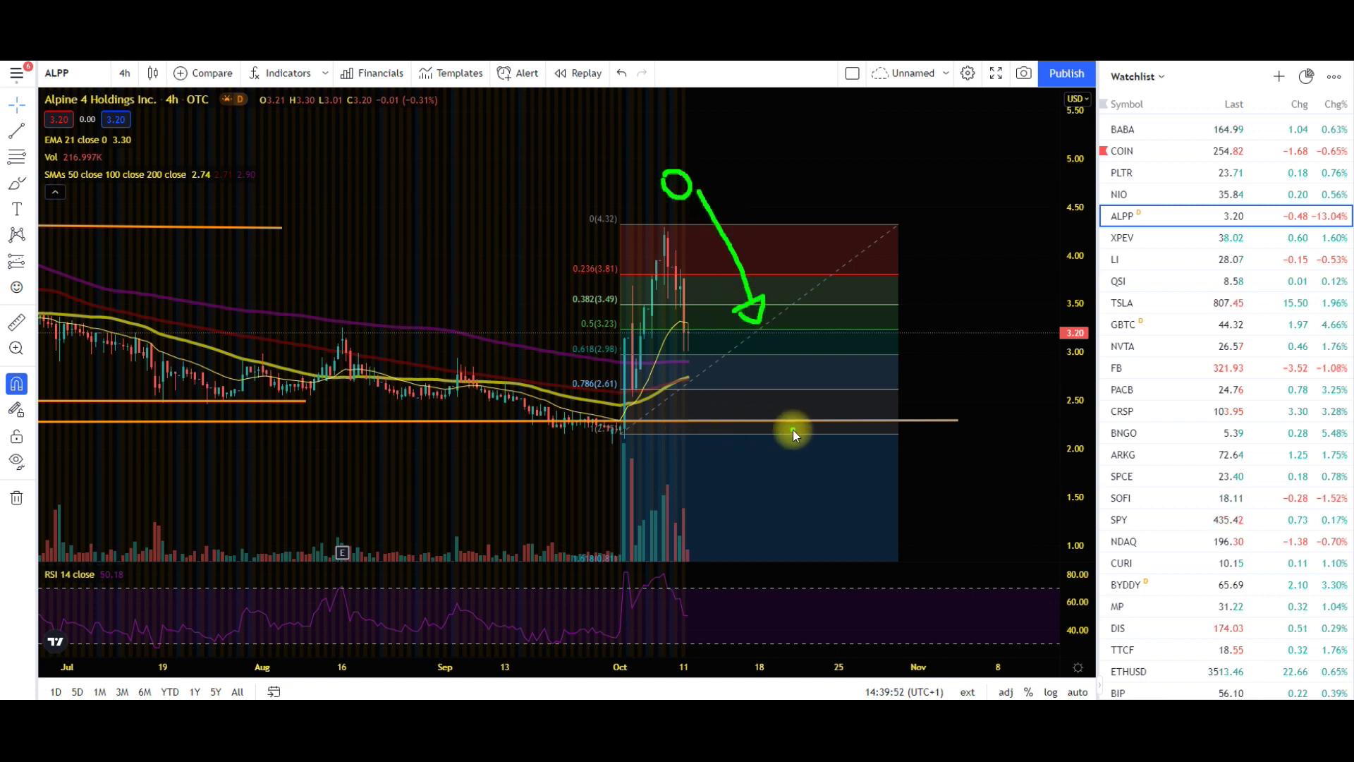
{"action": "left_click_drag", "start_coordinate": [823, 421], "coordinate": [811, 419]}
{"action": "left_click_drag", "start_coordinate": [856, 352], "coordinate": [869, 350]}
{"action": "left_click_drag", "start_coordinate": [841, 345], "coordinate": [869, 351]}
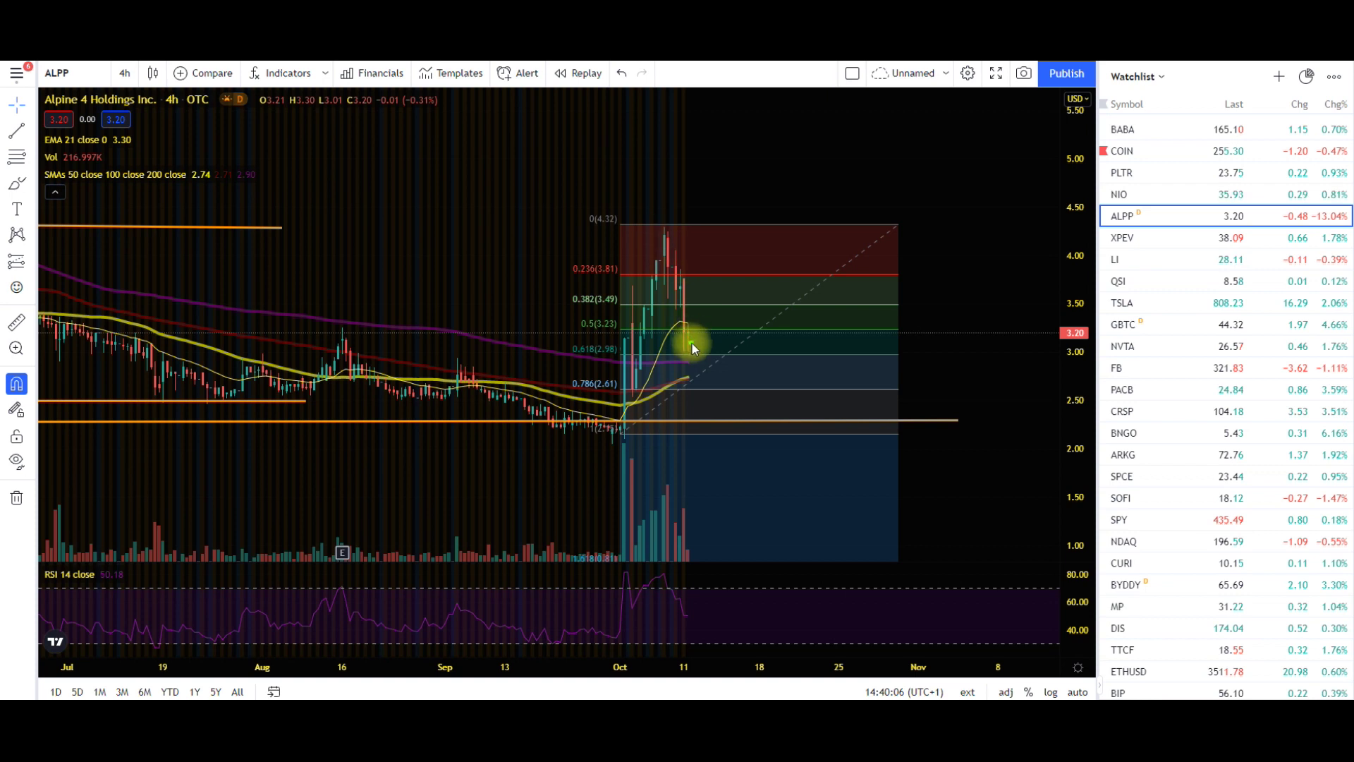
- Examine the latest candles between the 0.618 and 0.5 levels and the nearby 200 SMA
{"action": "mouse_move", "coordinate": [690, 328]}
{"action": "left_mouse_down"}
{"action": "mouse_move", "coordinate": [700, 338]}
{"action": "mouse_move", "coordinate": [696, 325]}
{"action": "left_mouse_up"}
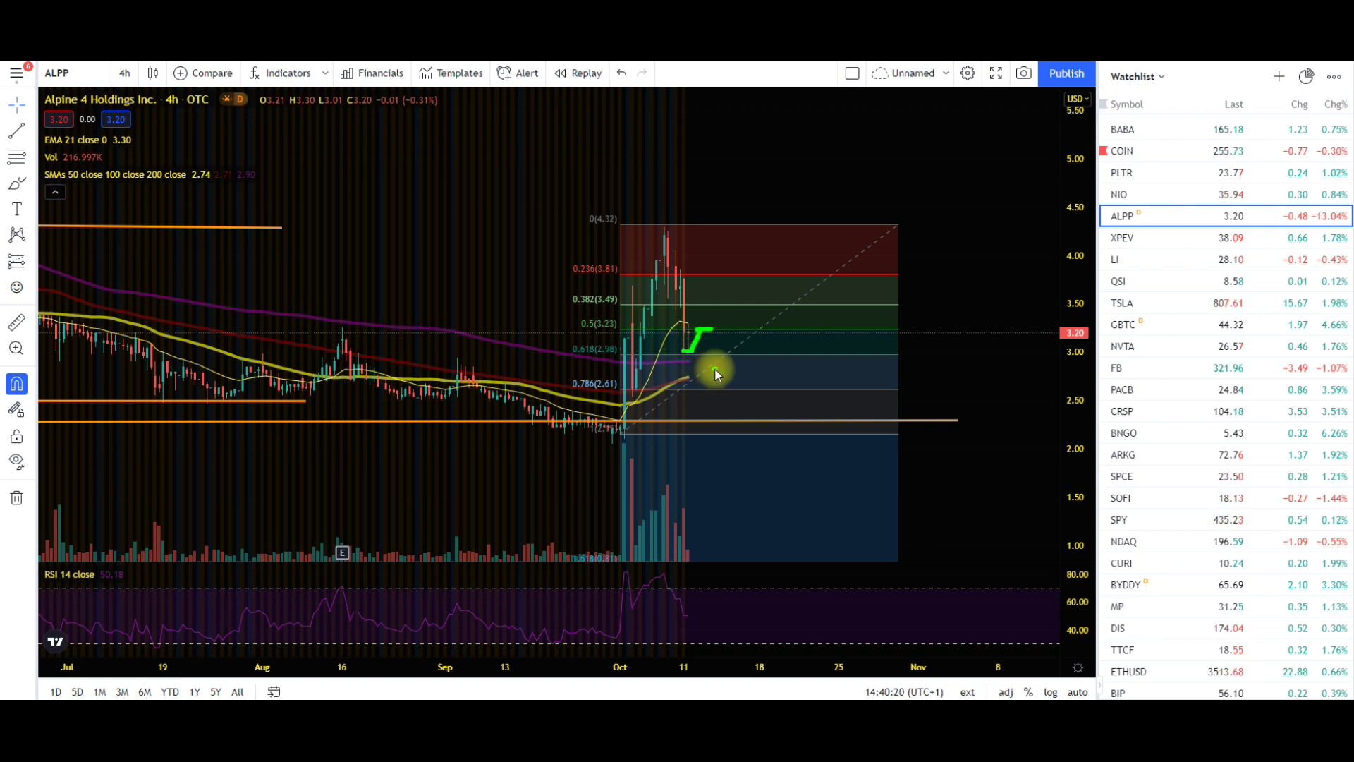
{"action": "mouse_move", "coordinate": [675, 362]}
{"action": "left_mouse_down"}
{"action": "mouse_move", "coordinate": [693, 360]}
{"action": "mouse_move", "coordinate": [667, 363]}
{"action": "mouse_move", "coordinate": [679, 363]}
{"action": "left_mouse_up"}
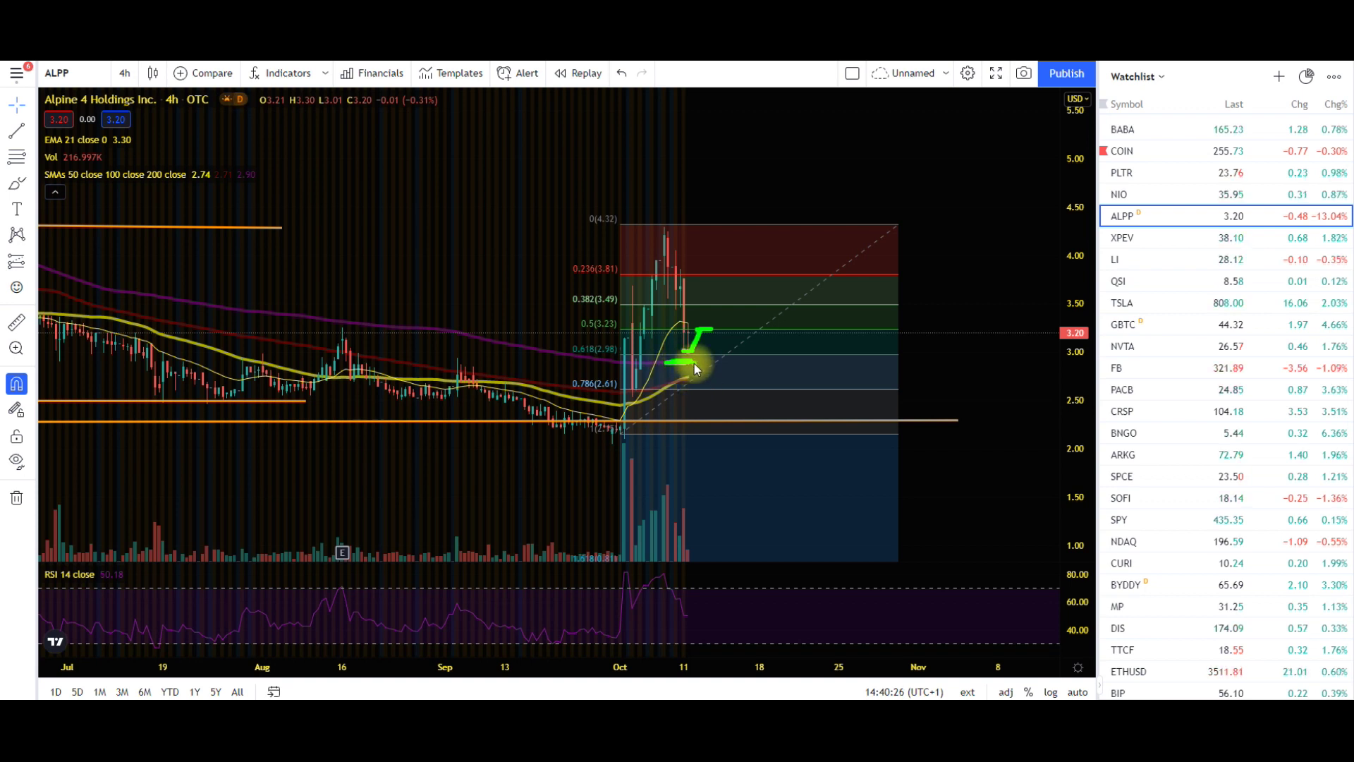
{"action": "left_click_drag", "start_coordinate": [727, 335], "coordinate": [724, 330]}
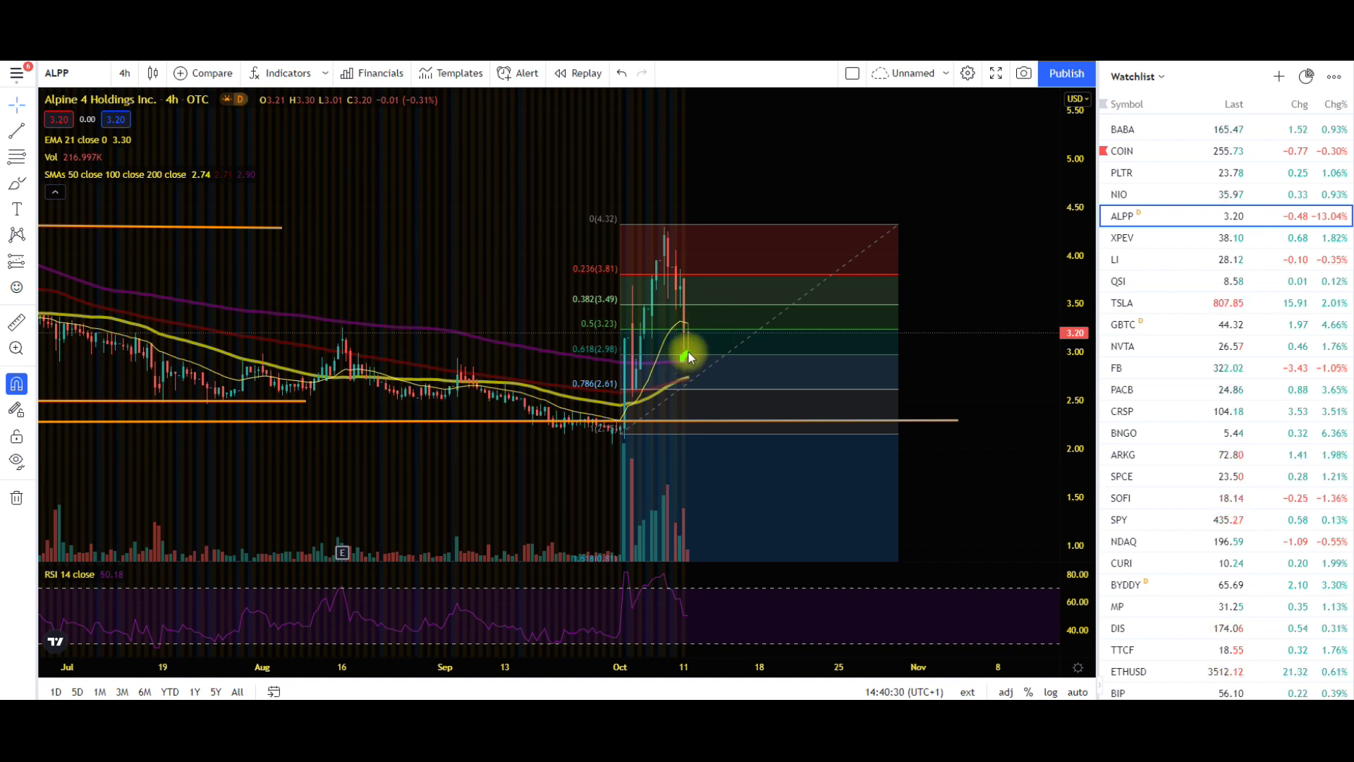
- Sketch a projected drop from the latest ALPP candle to the 0.786 level at 2.61 and circle the target
{"action": "mouse_move", "coordinate": [707, 336]}
{"action": "left_mouse_down"}
{"action": "mouse_move", "coordinate": [699, 362]}
{"action": "mouse_move", "coordinate": [729, 337]}
{"action": "mouse_move", "coordinate": [760, 336]}
{"action": "mouse_move", "coordinate": [777, 357]}
{"action": "left_mouse_up"}
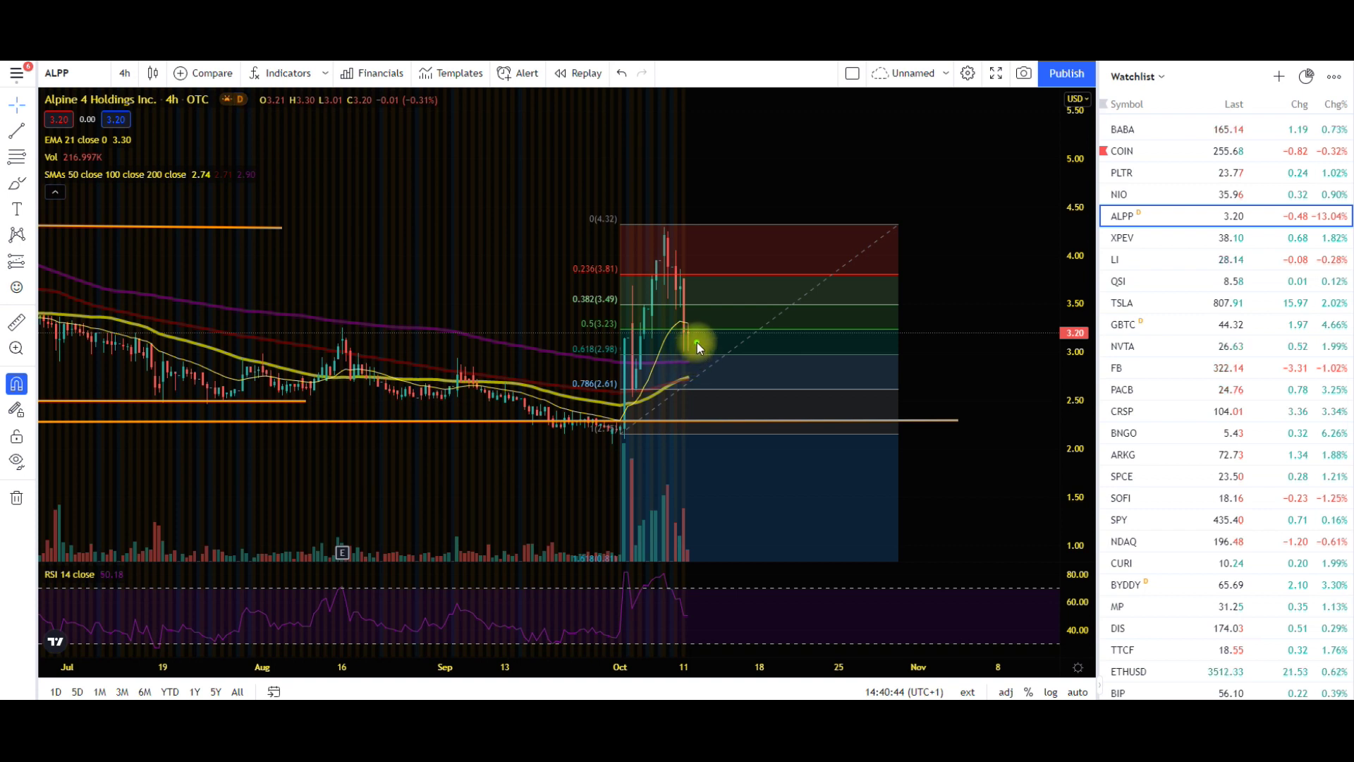
{"action": "left_click_drag", "start_coordinate": [674, 357], "coordinate": [686, 356]}
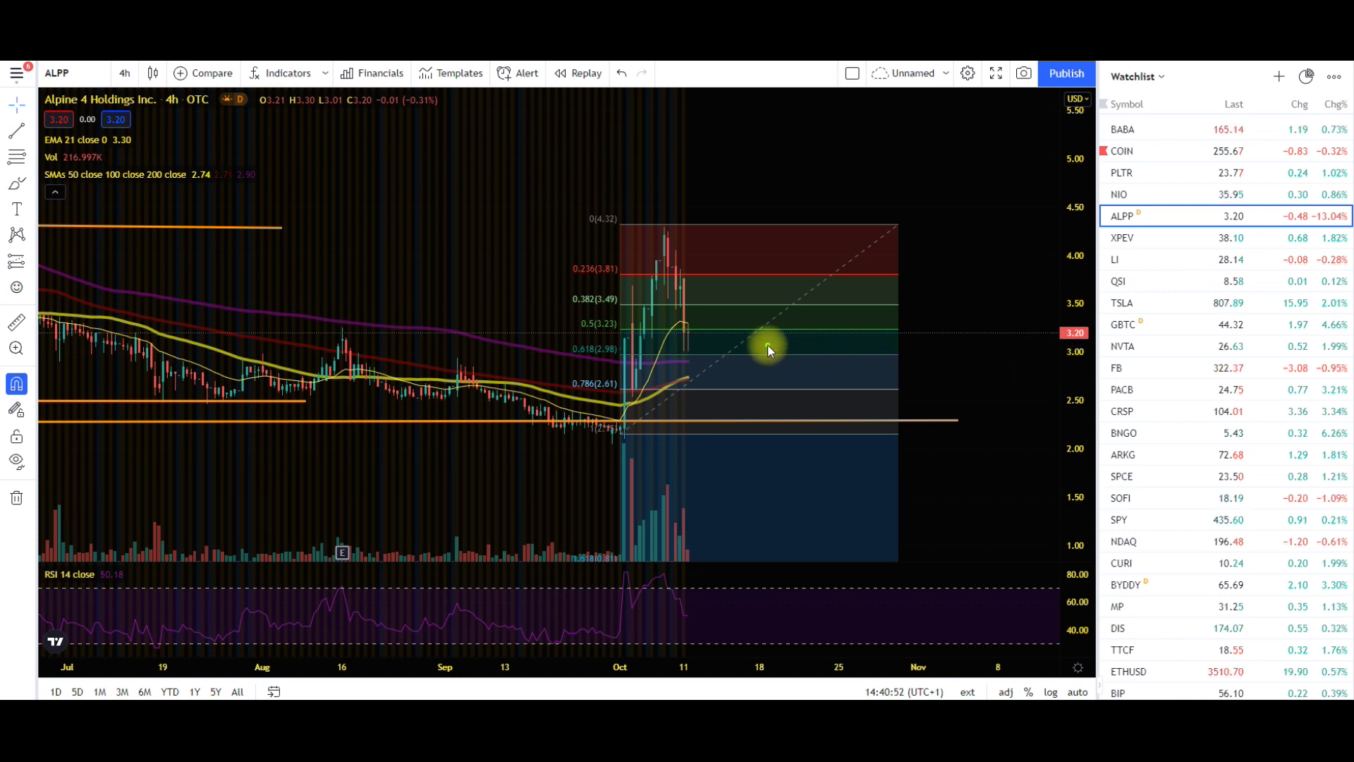
{"action": "left_click", "coordinate": [723, 343]}
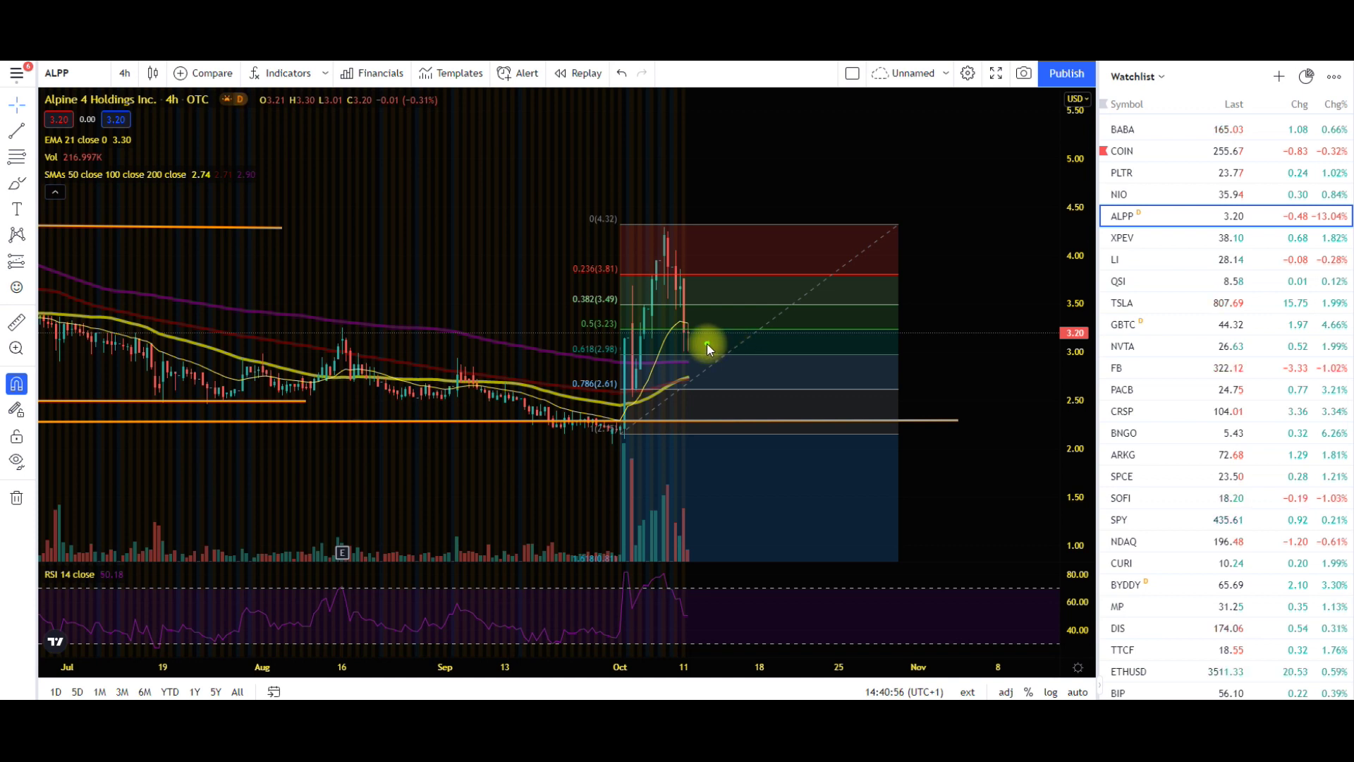
{"action": "left_click_drag", "start_coordinate": [705, 361], "coordinate": [710, 382]}
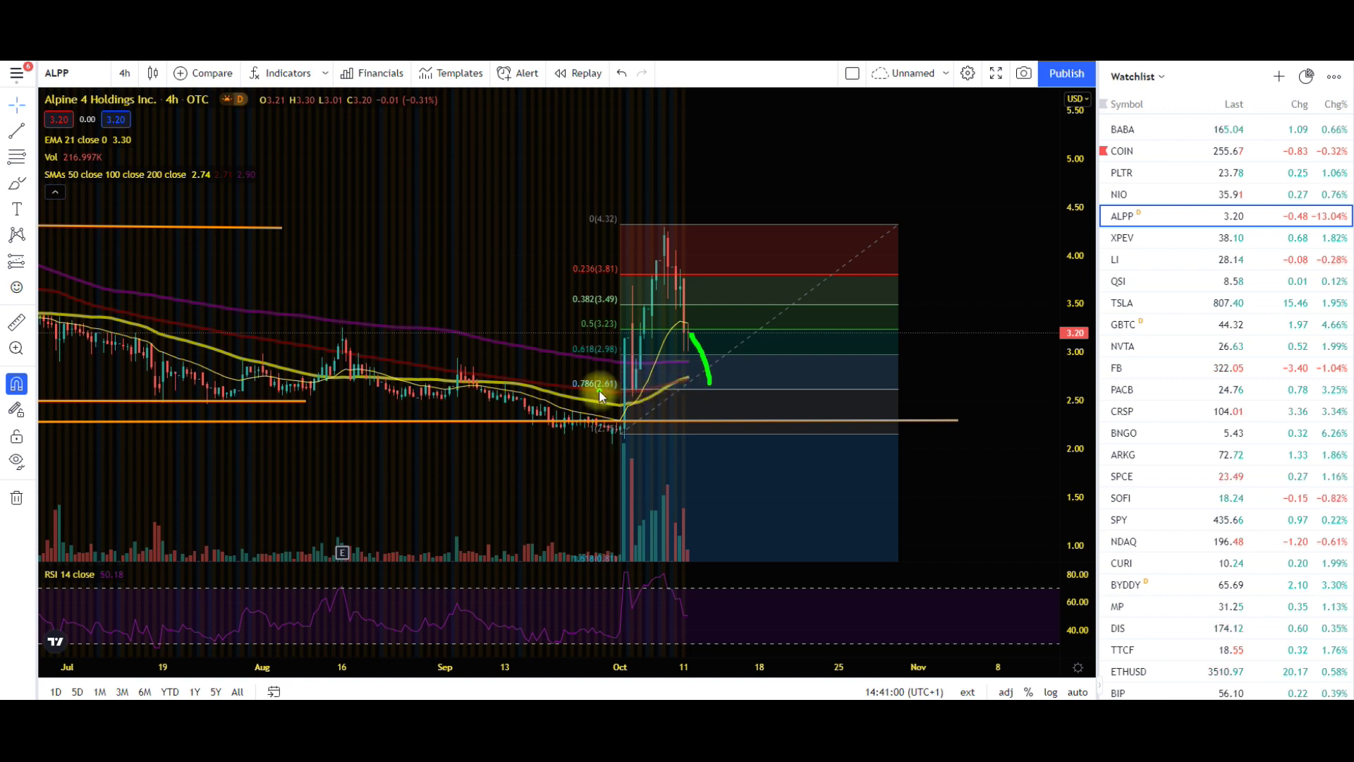
{"action": "mouse_move", "coordinate": [717, 383]}
{"action": "left_mouse_down"}
{"action": "mouse_move", "coordinate": [706, 392]}
{"action": "mouse_move", "coordinate": [715, 384]}
{"action": "left_mouse_up"}
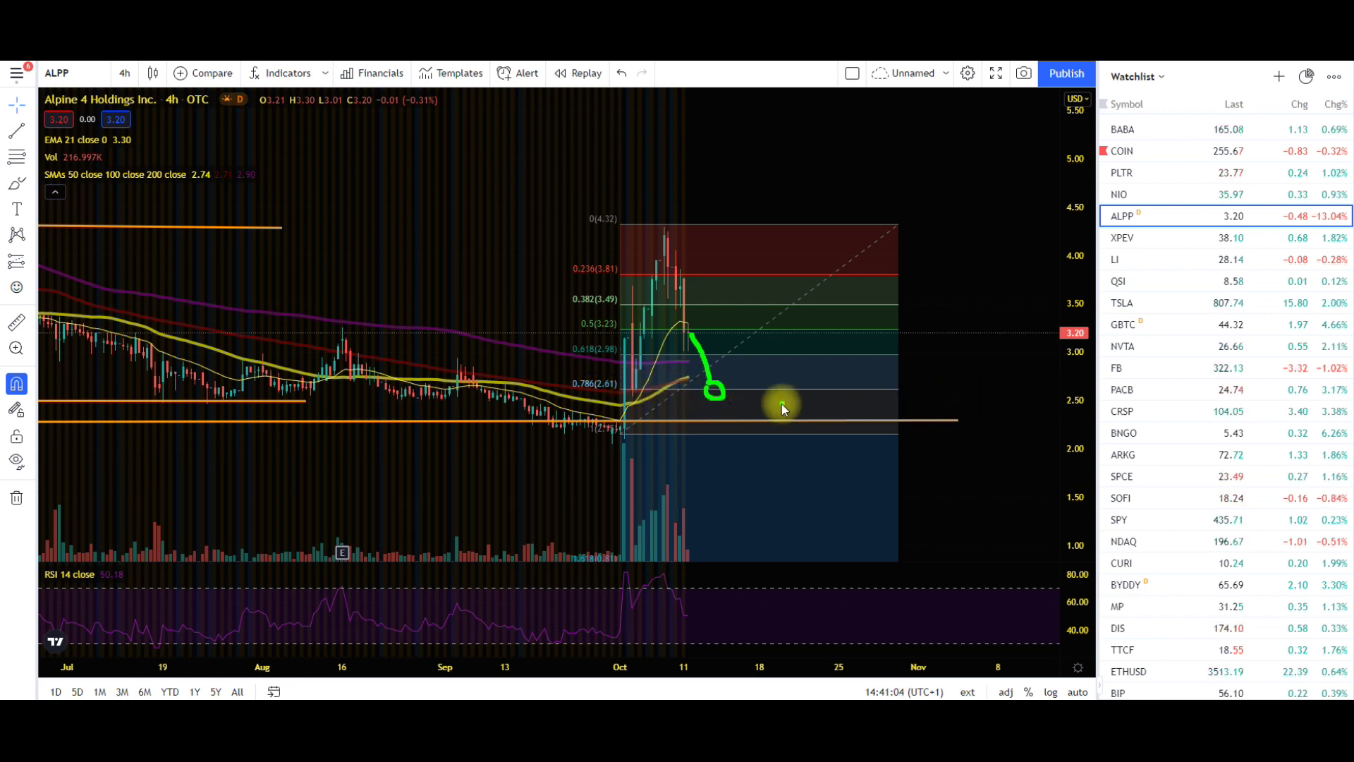
{"action": "left_click", "coordinate": [695, 354]}
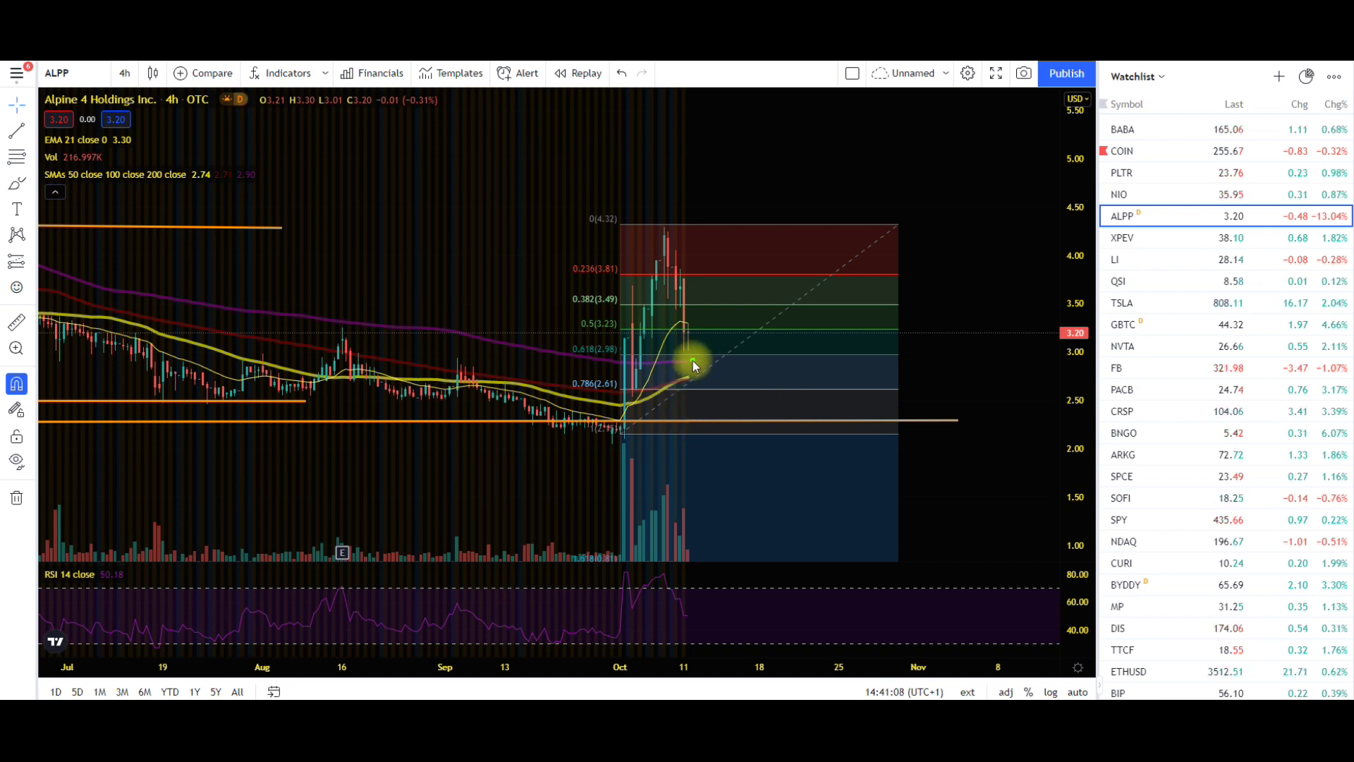
- Sketch two projected paths from the latest candle, up to the 4.32 high and down to the 0.786 level, circling both targets
{"action": "mouse_move", "coordinate": [689, 328]}
{"action": "left_mouse_down"}
{"action": "mouse_move", "coordinate": [746, 401]}
{"action": "mouse_move", "coordinate": [721, 374]}
{"action": "mouse_move", "coordinate": [726, 314]}
{"action": "mouse_move", "coordinate": [799, 226]}
{"action": "left_mouse_up"}
{"action": "left_click", "coordinate": [698, 242]}
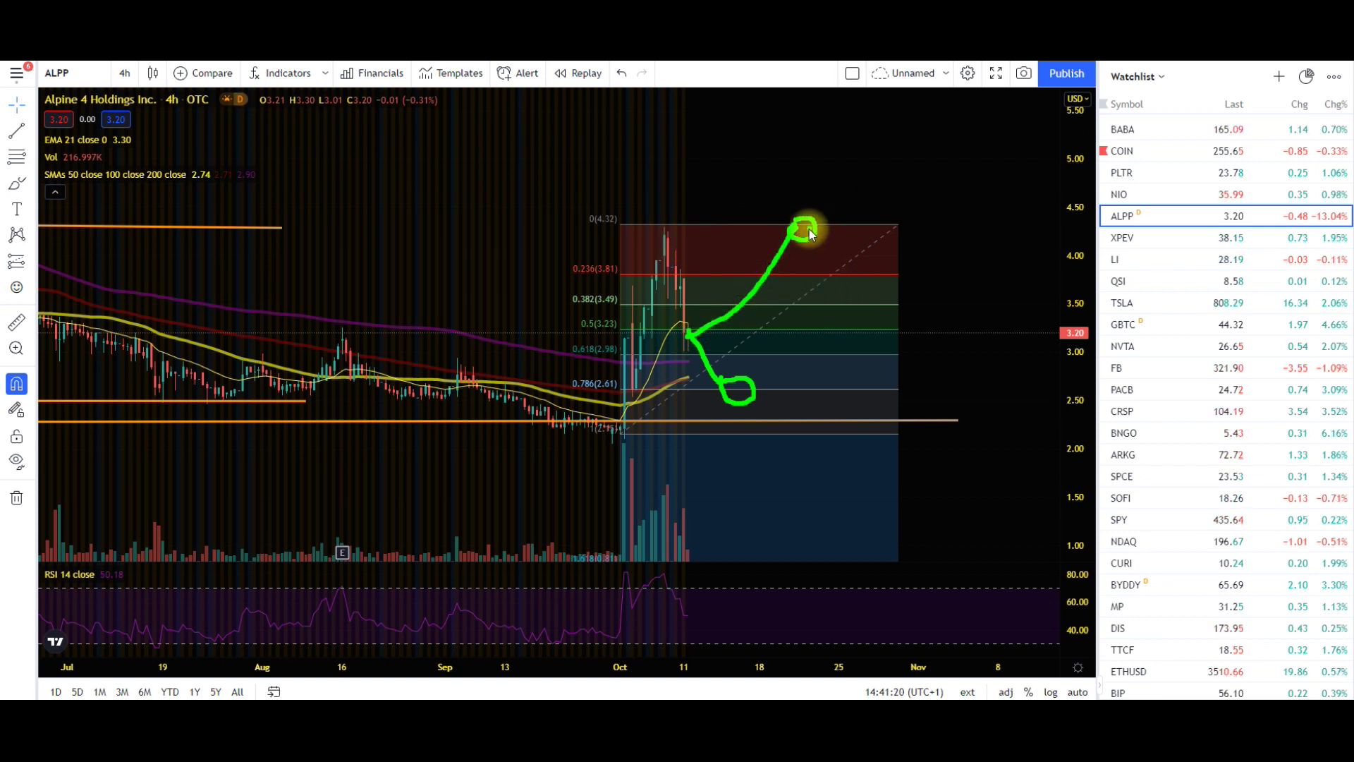
{"action": "mouse_move", "coordinate": [807, 229]}
{"action": "left_mouse_down"}
{"action": "mouse_move", "coordinate": [917, 129]}
{"action": "mouse_move", "coordinate": [908, 172]}
{"action": "left_mouse_up"}
{"action": "left_click", "coordinate": [1202, 707]}
- Examine the October move against ALPP's full price history back to December 2020, with the price scale fitted automatically
{"action": "scroll", "coordinate": [986, 308], "scroll_direction": "down", "scroll_amount": 3}
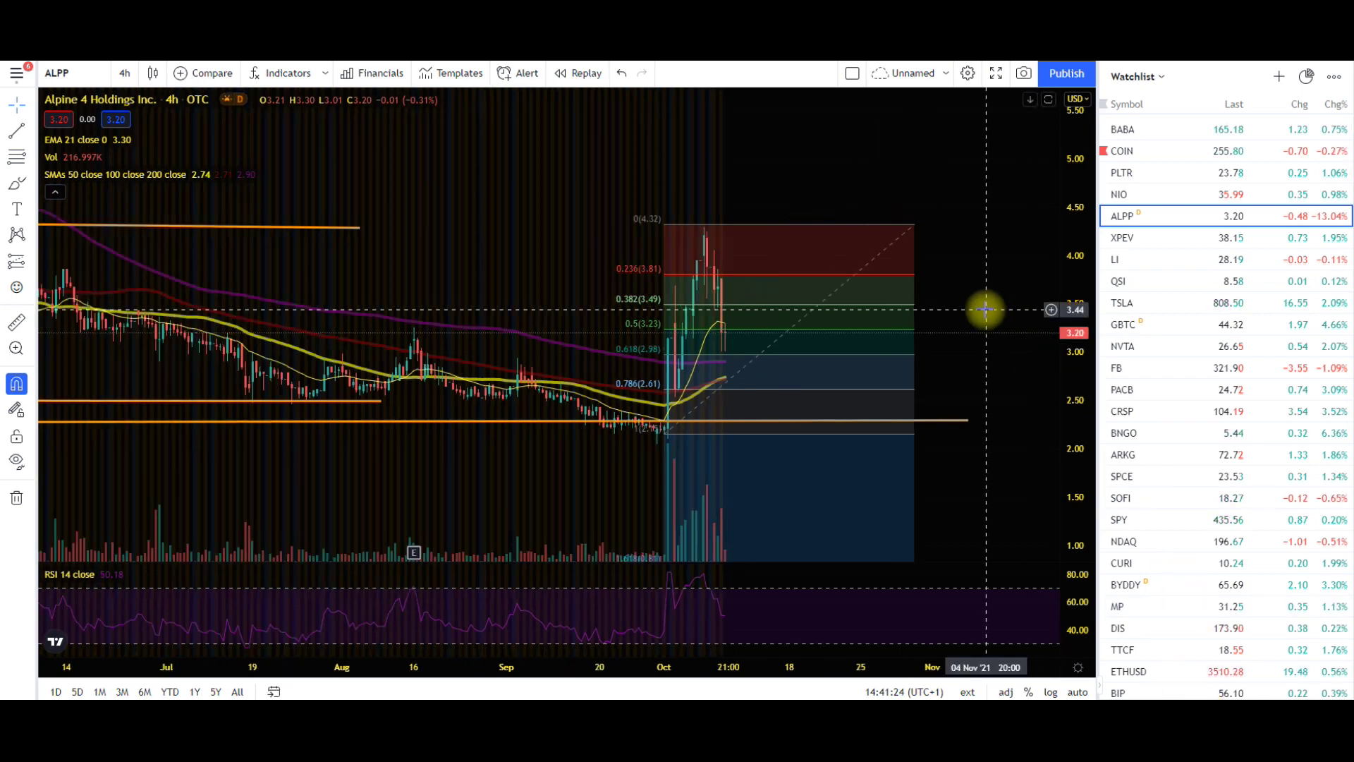
{"action": "left_click_drag", "start_coordinate": [1078, 186], "coordinate": [1066, 279]}
{"action": "scroll", "coordinate": [964, 234], "scroll_direction": "down", "scroll_amount": 1}
{"action": "scroll", "coordinate": [964, 234], "scroll_direction": "down", "scroll_amount": 5}
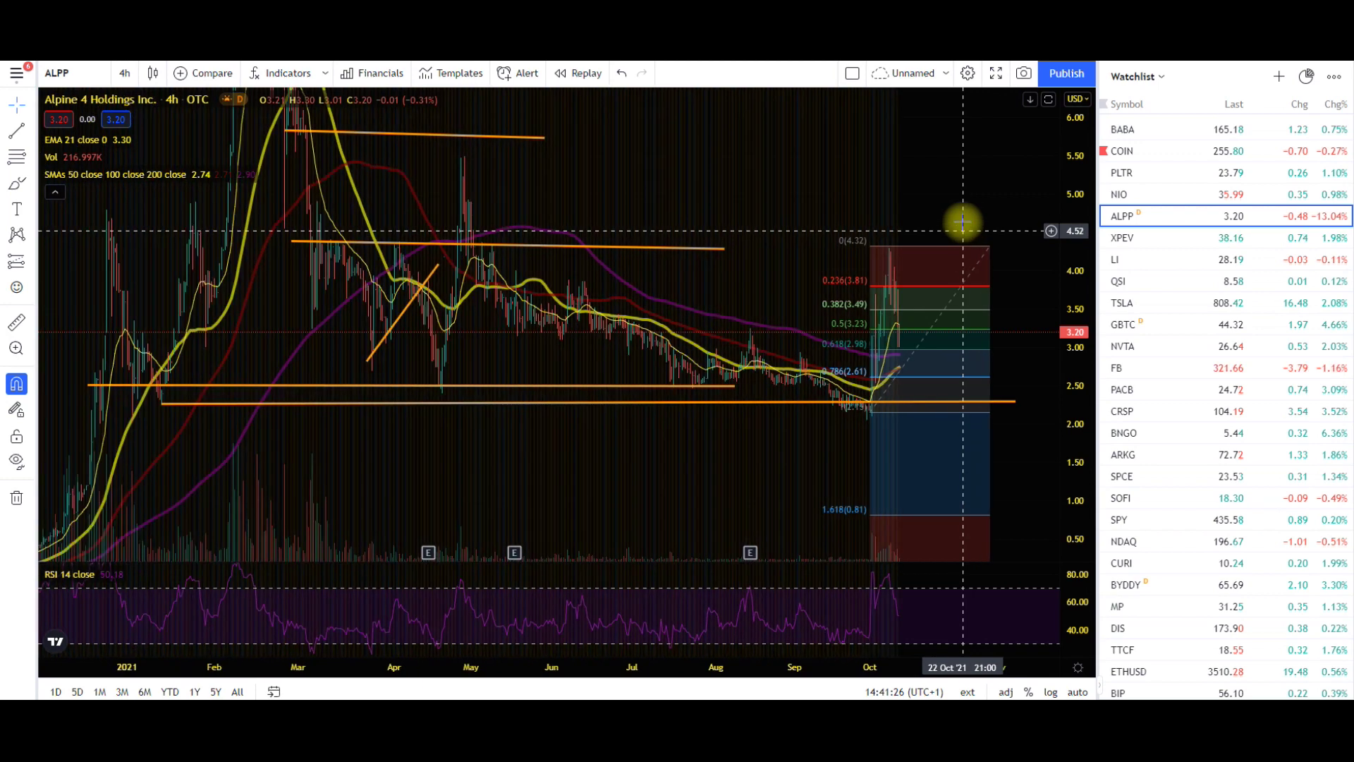
{"action": "left_click_drag", "start_coordinate": [1073, 170], "coordinate": [1070, 205]}
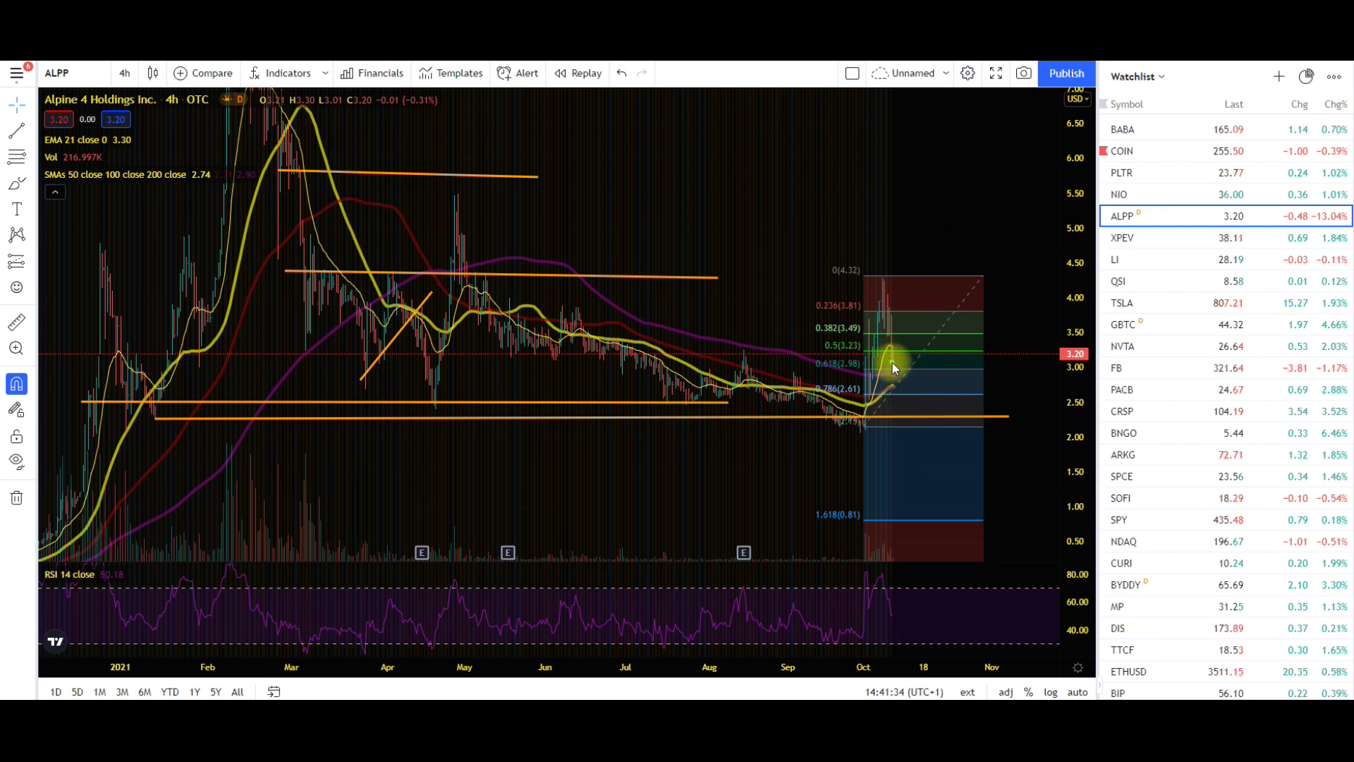
{"action": "mouse_move", "coordinate": [864, 423]}
{"action": "left_mouse_down"}
{"action": "mouse_move", "coordinate": [887, 278]}
{"action": "mouse_move", "coordinate": [904, 279]}
{"action": "mouse_move", "coordinate": [888, 266]}
{"action": "left_mouse_up"}
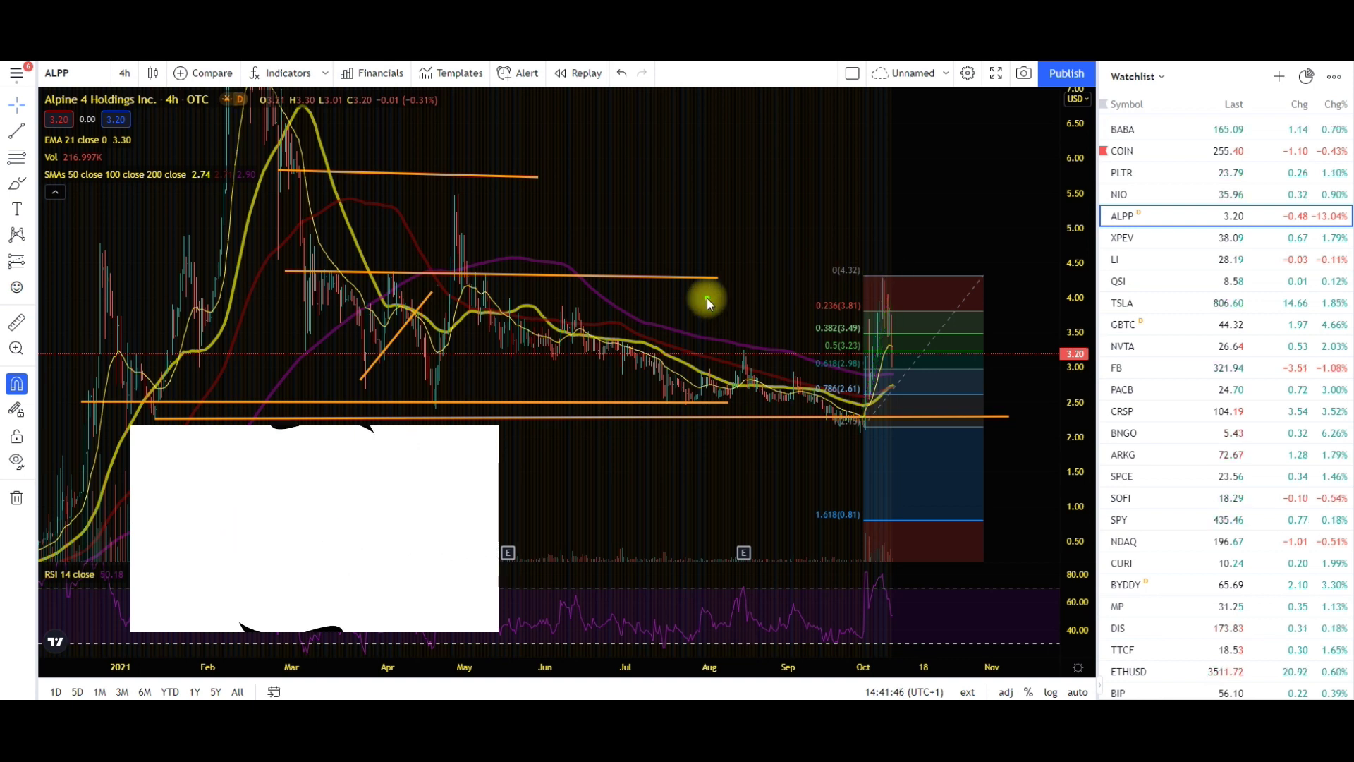
{"action": "double_click", "coordinate": [1069, 287]}
{"action": "left_click_drag", "start_coordinate": [695, 263], "coordinate": [762, 256]}
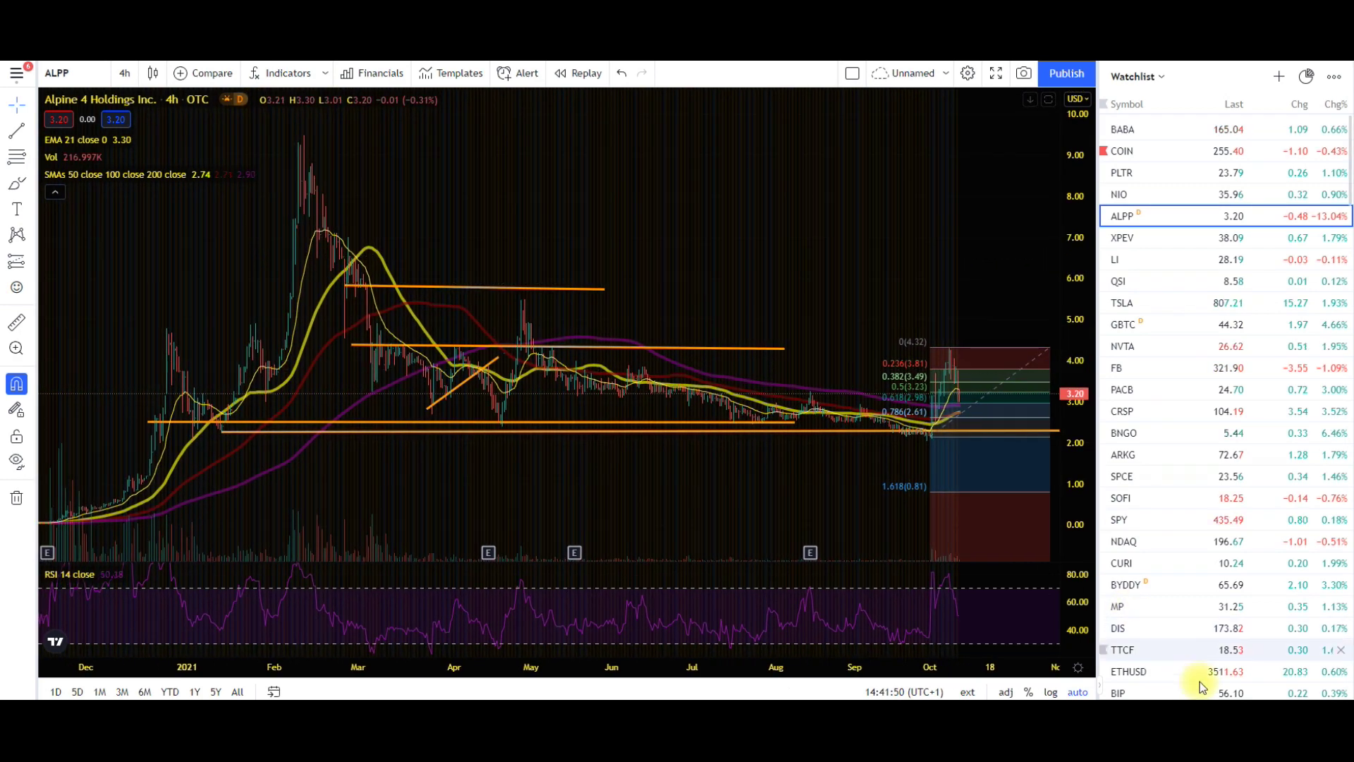
- Trace ALPP's winter rallies, the February peak and the long decline to October, and mark its daily change in the watchlist
{"action": "mouse_move", "coordinate": [145, 472]}
{"action": "left_mouse_down"}
{"action": "mouse_move", "coordinate": [159, 323]}
{"action": "mouse_move", "coordinate": [166, 337]}
{"action": "left_mouse_up"}
{"action": "mouse_move", "coordinate": [205, 409]}
{"action": "left_mouse_down"}
{"action": "mouse_move", "coordinate": [230, 426]}
{"action": "mouse_move", "coordinate": [294, 137]}
{"action": "mouse_move", "coordinate": [454, 350]}
{"action": "left_mouse_up"}
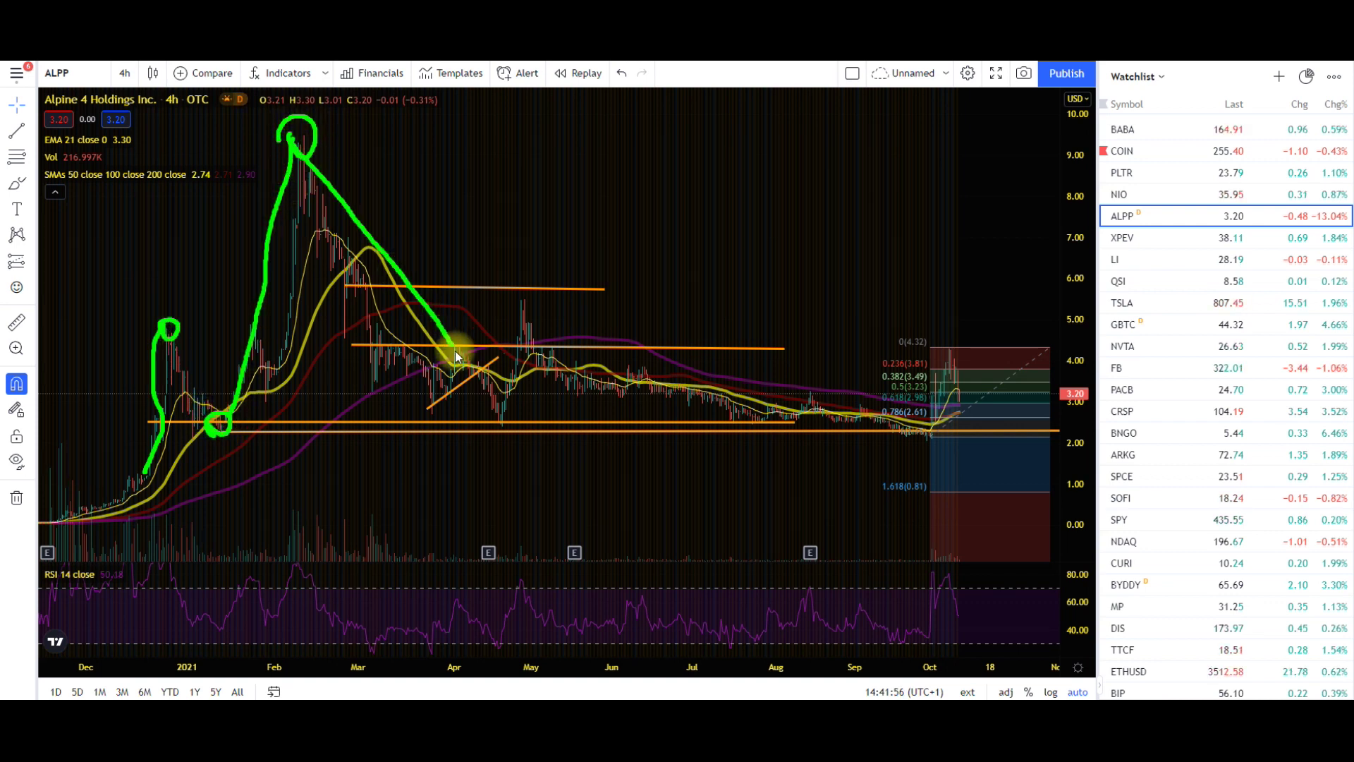
{"action": "mouse_move", "coordinate": [490, 421]}
{"action": "left_mouse_down"}
{"action": "mouse_move", "coordinate": [522, 291]}
{"action": "mouse_move", "coordinate": [574, 329]}
{"action": "mouse_move", "coordinate": [911, 432]}
{"action": "mouse_move", "coordinate": [920, 422]}
{"action": "left_mouse_up"}
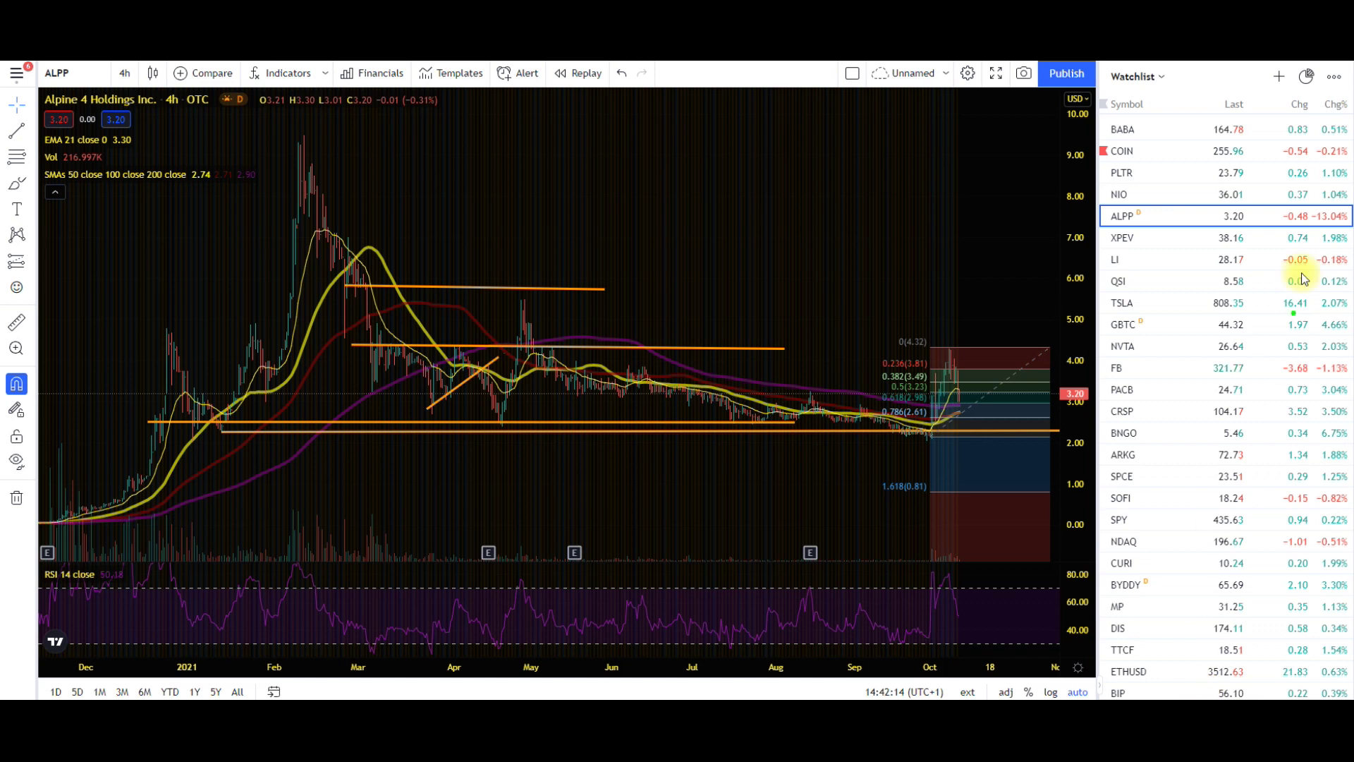
{"action": "mouse_move", "coordinate": [1309, 199]}
{"action": "left_mouse_down"}
{"action": "mouse_move", "coordinate": [1353, 194]}
{"action": "mouse_move", "coordinate": [1328, 254]}
{"action": "mouse_move", "coordinate": [1302, 233]}
{"action": "mouse_move", "coordinate": [1352, 246]}
{"action": "left_mouse_up"}
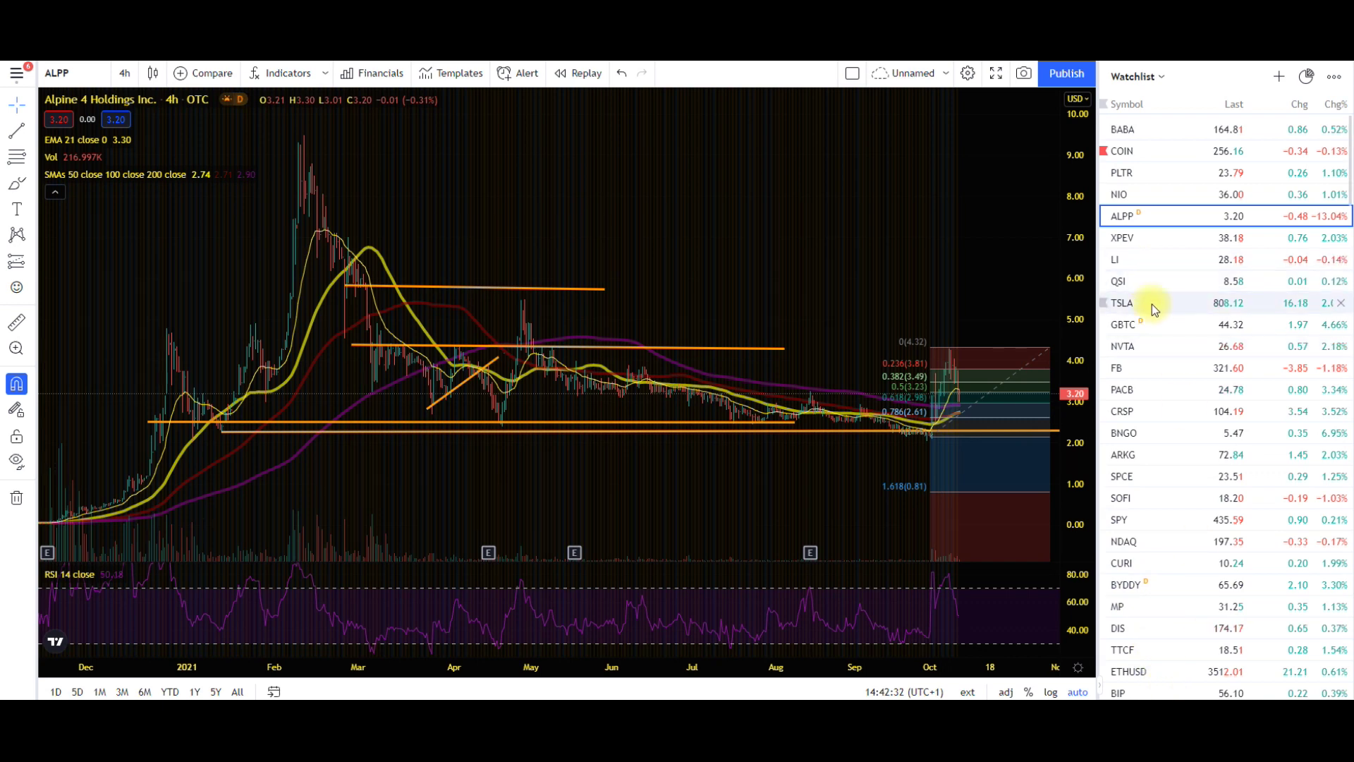
- Open the GBTC chart for comparison and trace its price swings from the winter rally to October
{"action": "left_click", "coordinate": [1156, 326]}
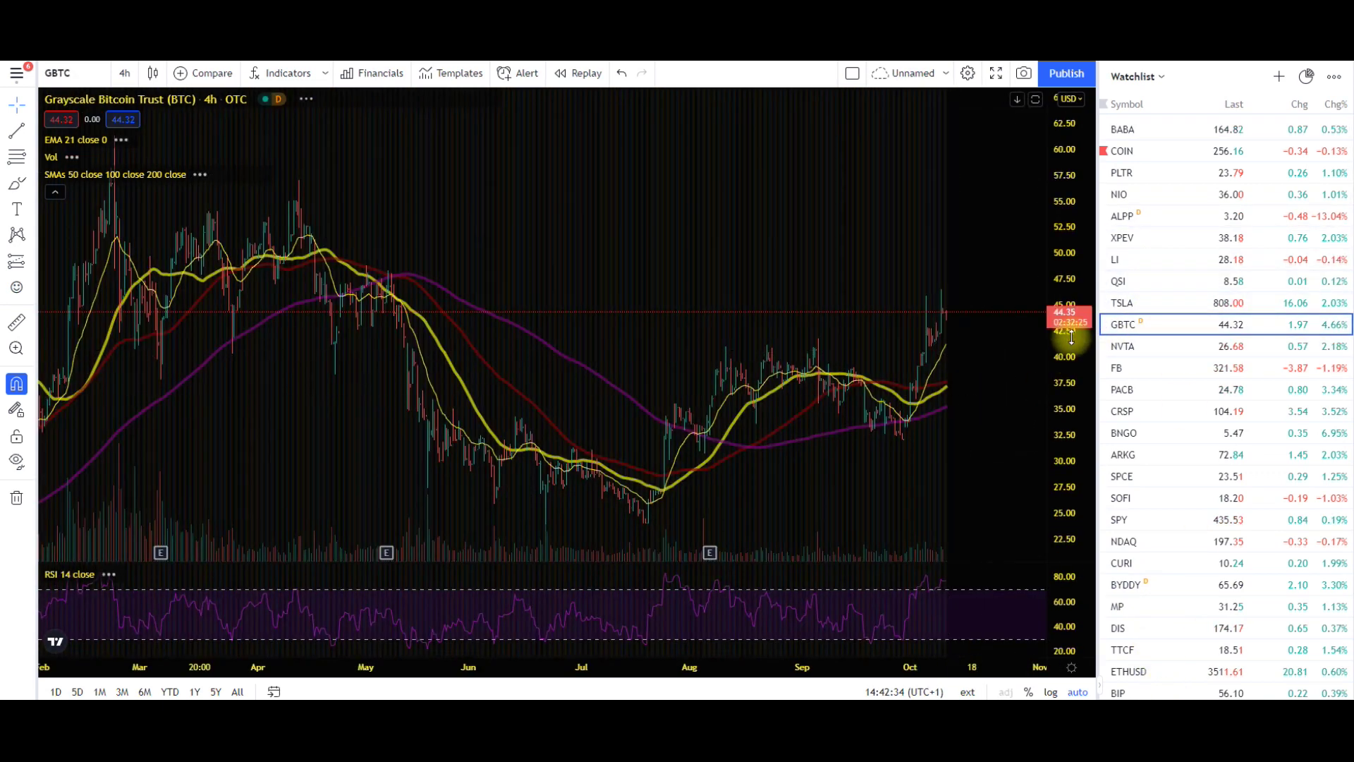
{"action": "scroll", "coordinate": [933, 409], "scroll_direction": "down", "scroll_amount": 4}
{"action": "scroll", "coordinate": [998, 316], "scroll_direction": "down", "scroll_amount": 3}
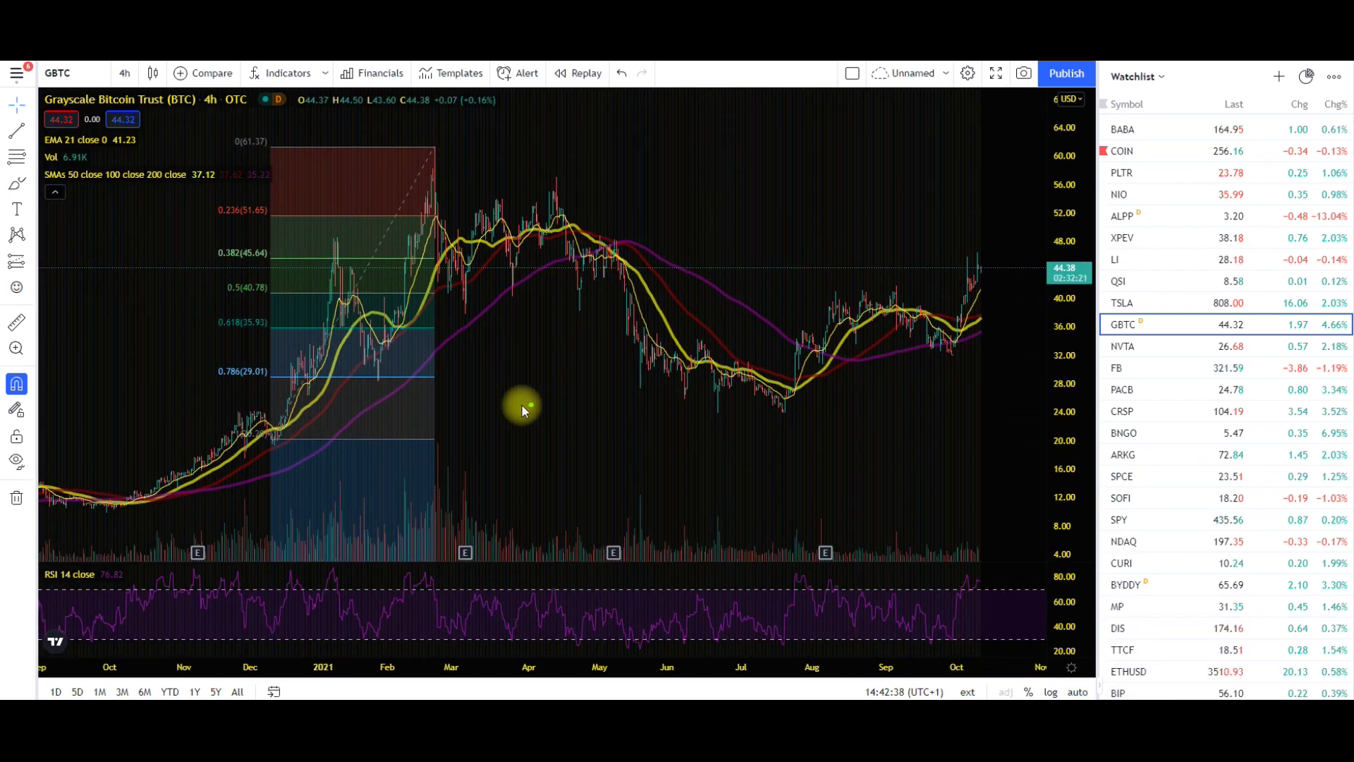
{"action": "mouse_move", "coordinate": [308, 377]}
{"action": "left_mouse_down"}
{"action": "mouse_move", "coordinate": [357, 235]}
{"action": "mouse_move", "coordinate": [443, 209]}
{"action": "mouse_move", "coordinate": [459, 303]}
{"action": "mouse_move", "coordinate": [585, 259]}
{"action": "mouse_move", "coordinate": [780, 417]}
{"action": "mouse_move", "coordinate": [870, 306]}
{"action": "mouse_move", "coordinate": [970, 269]}
{"action": "left_mouse_up"}
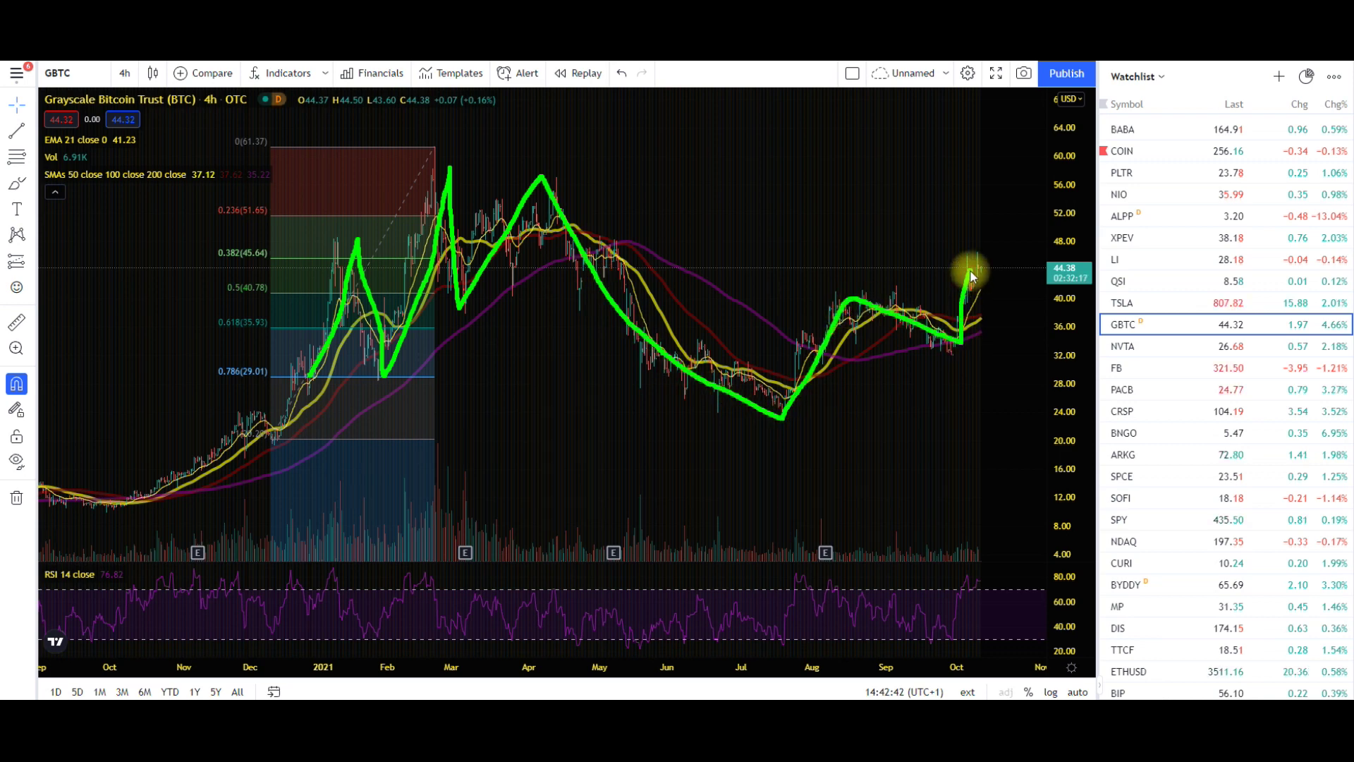
{"action": "key", "text": "ctrl+z"}
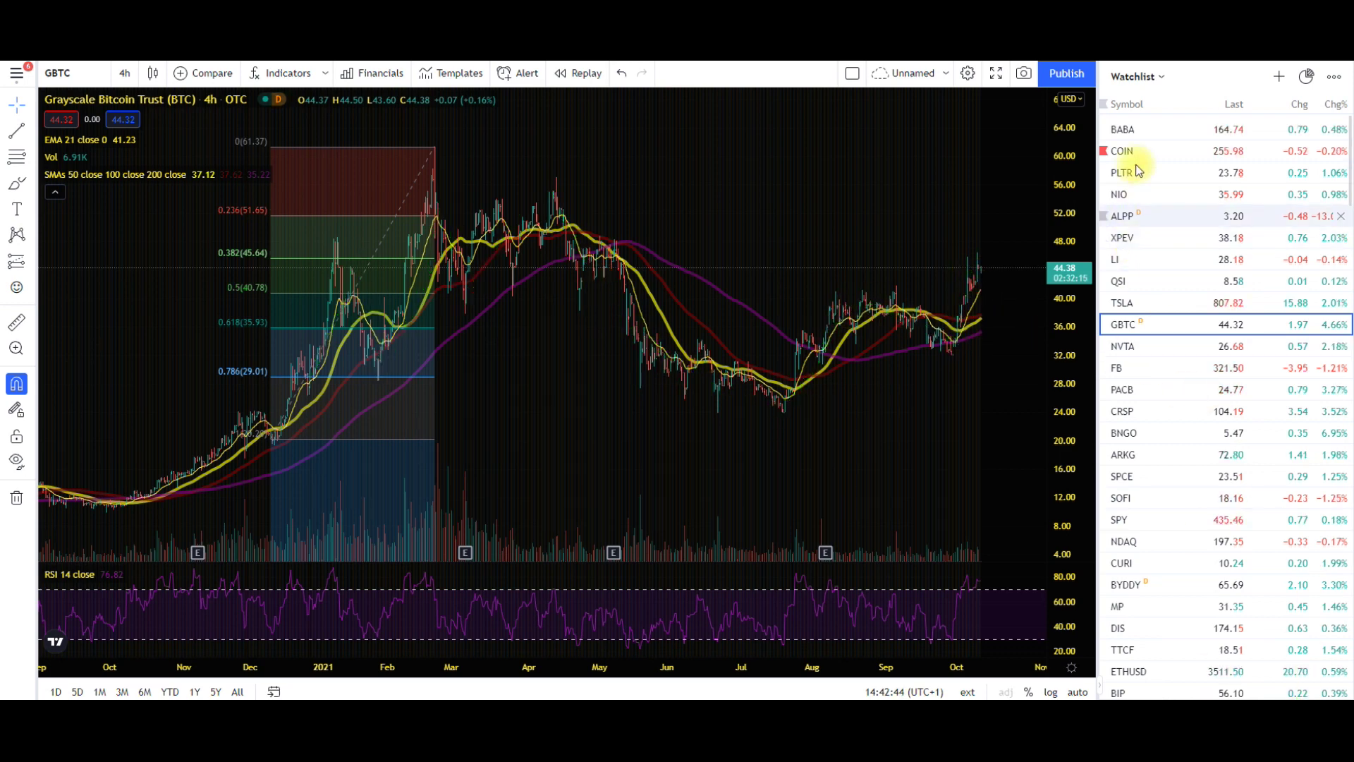
- Return to the ALPP chart, fit its price scale and trace the price from the winter rally to October
{"action": "left_click", "coordinate": [1154, 214]}
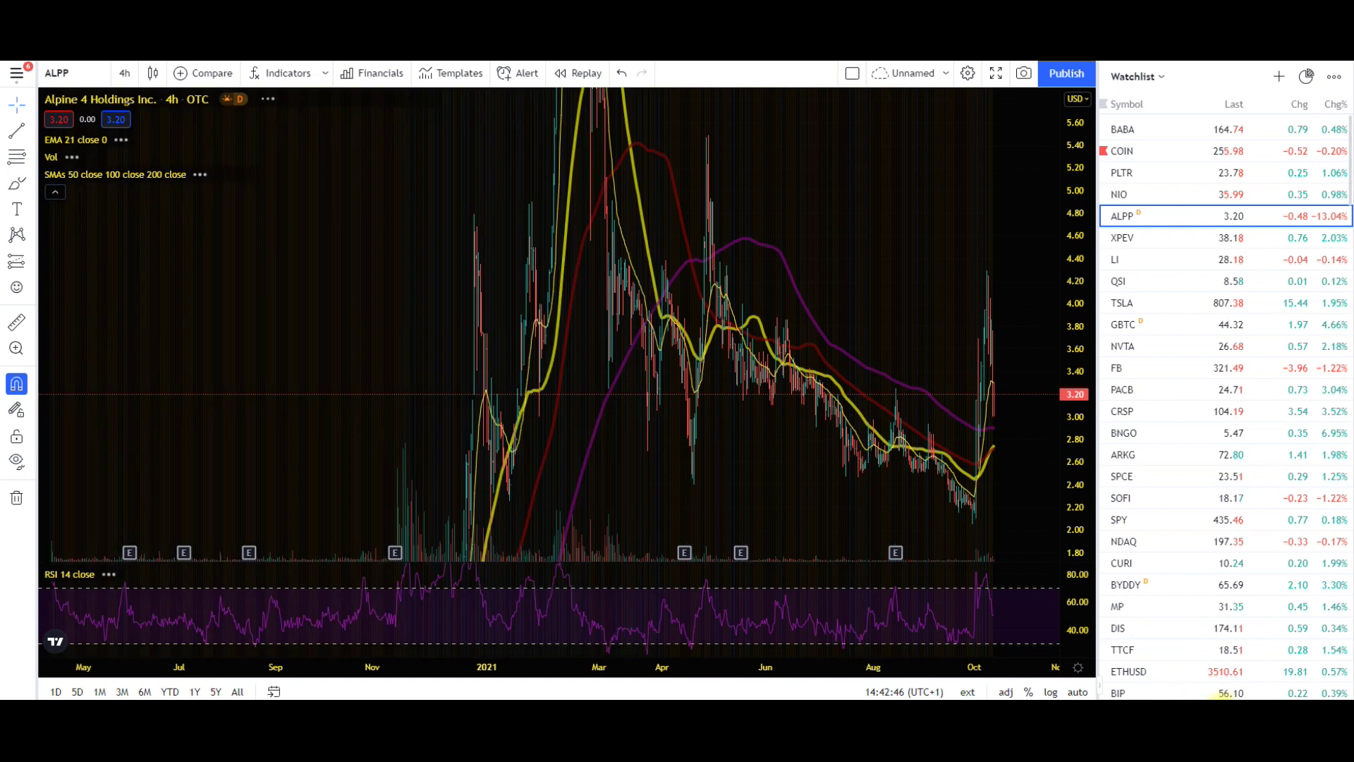
{"action": "double_click", "coordinate": [1078, 333]}
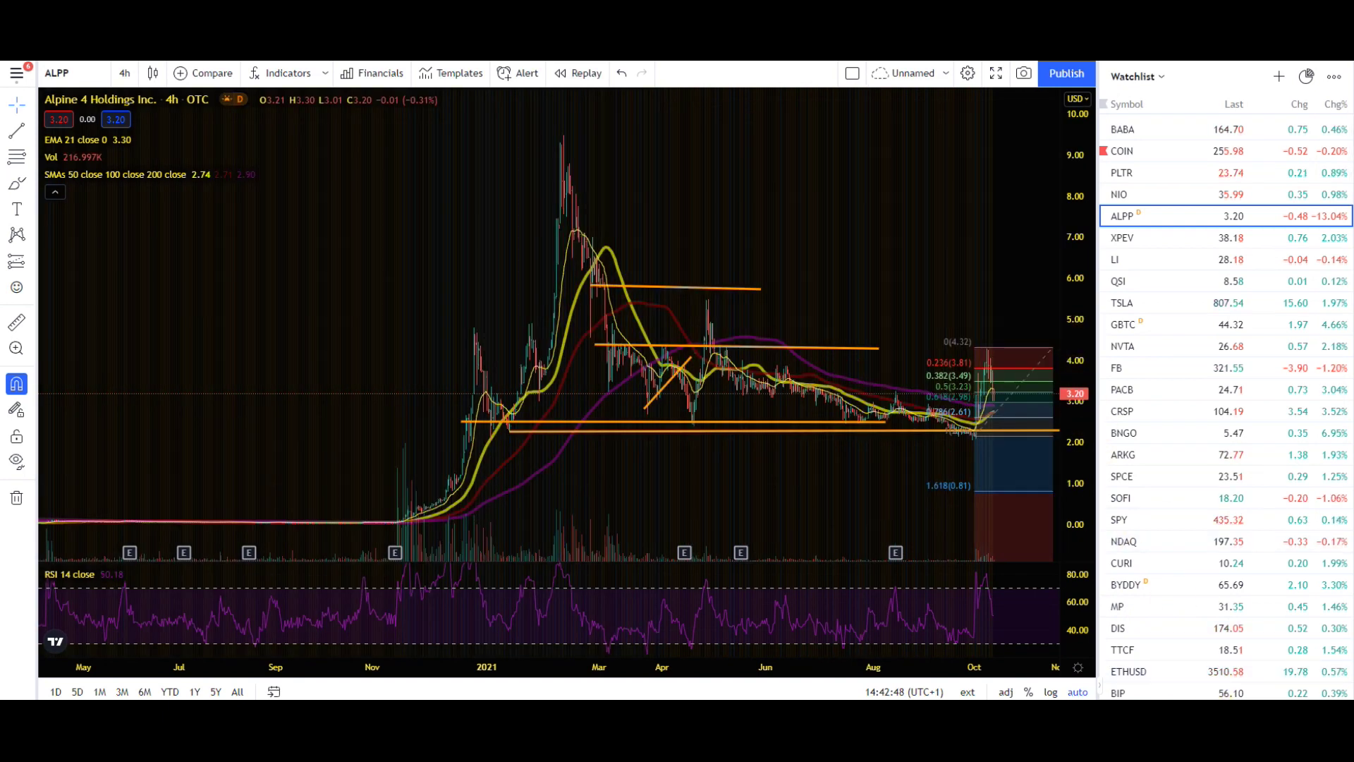
{"action": "mouse_move", "coordinate": [467, 452]}
{"action": "left_mouse_down"}
{"action": "mouse_move", "coordinate": [556, 146]}
{"action": "mouse_move", "coordinate": [692, 392]}
{"action": "mouse_move", "coordinate": [713, 341]}
{"action": "mouse_move", "coordinate": [998, 447]}
{"action": "left_mouse_up"}
- Sketch explanatory curved arrows in the empty area above ALPP's spring candles
{"action": "left_click_drag", "start_coordinate": [655, 198], "coordinate": [778, 133]}
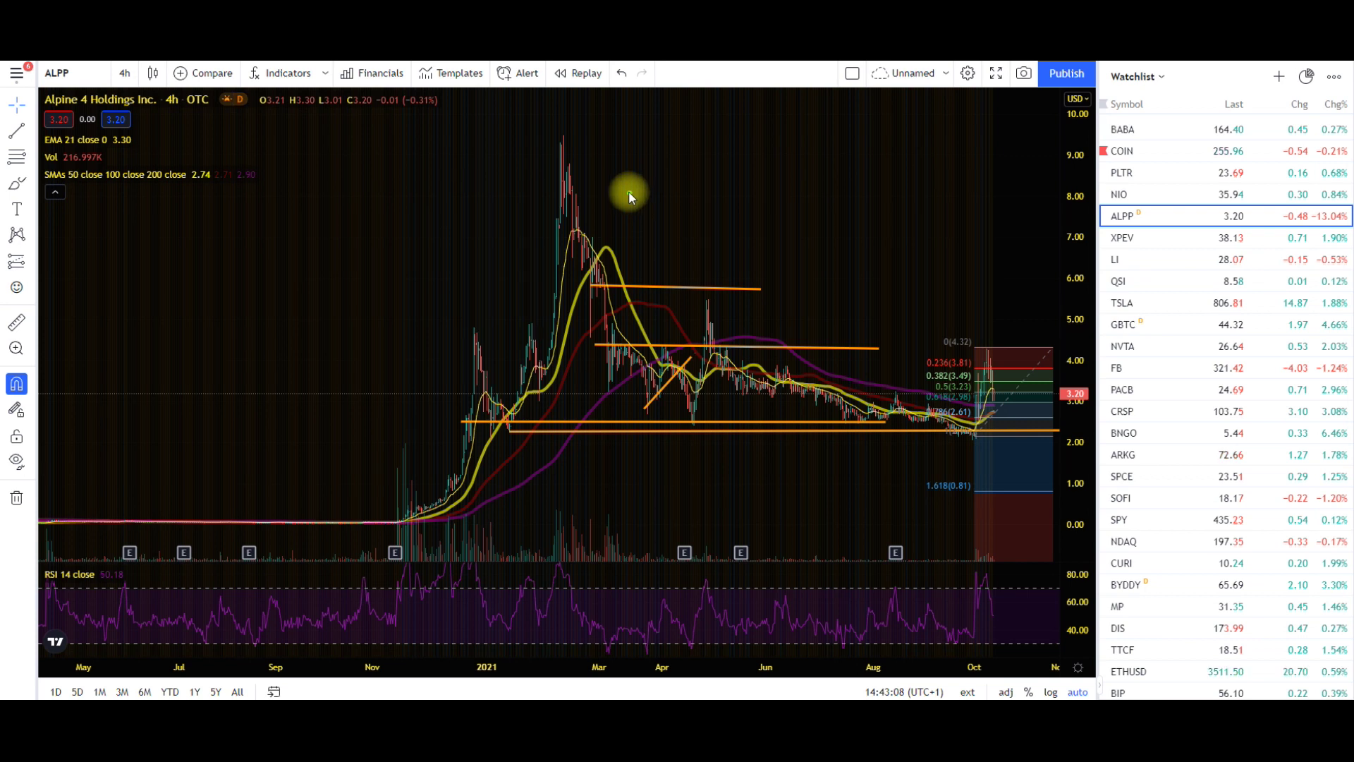
{"action": "left_click_drag", "start_coordinate": [624, 182], "coordinate": [704, 164]}
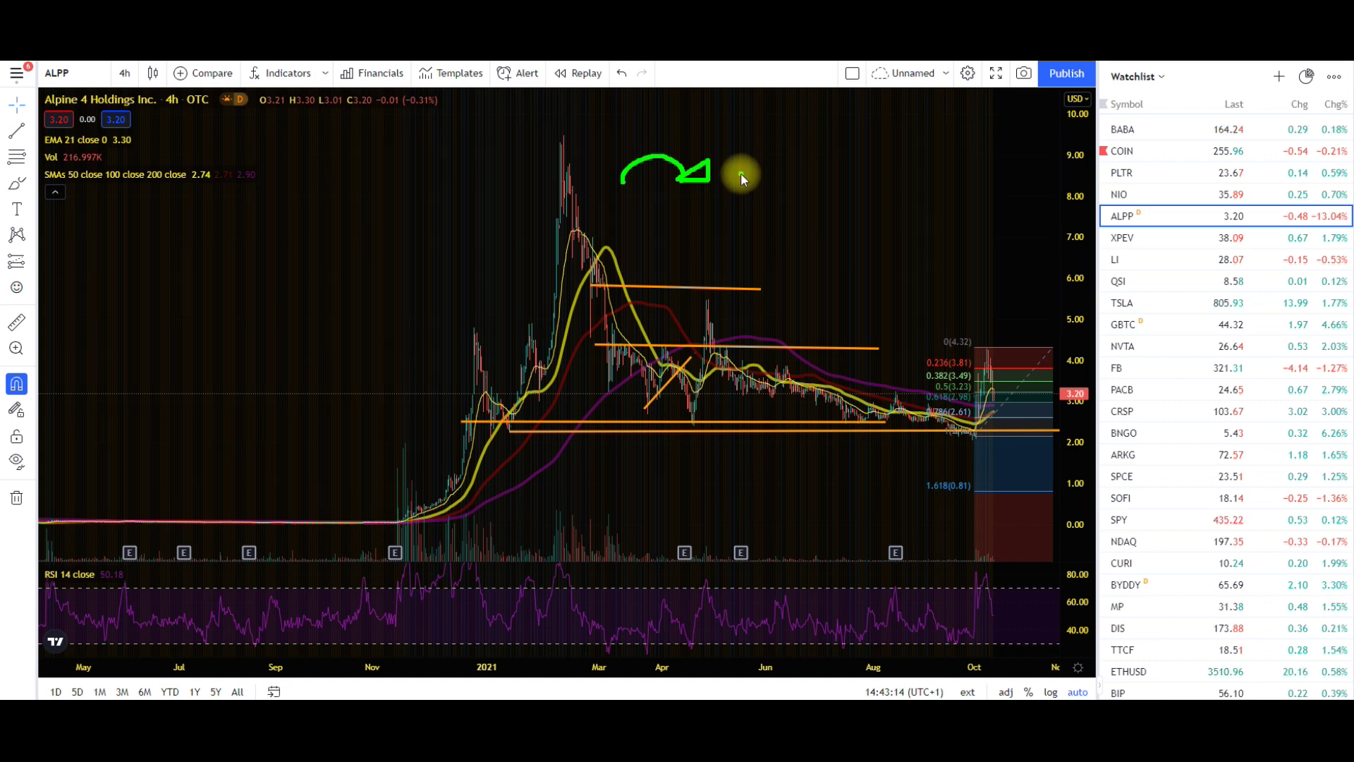
{"action": "left_click_drag", "start_coordinate": [738, 184], "coordinate": [793, 170]}
{"action": "left_click_drag", "start_coordinate": [792, 172], "coordinate": [775, 187]}
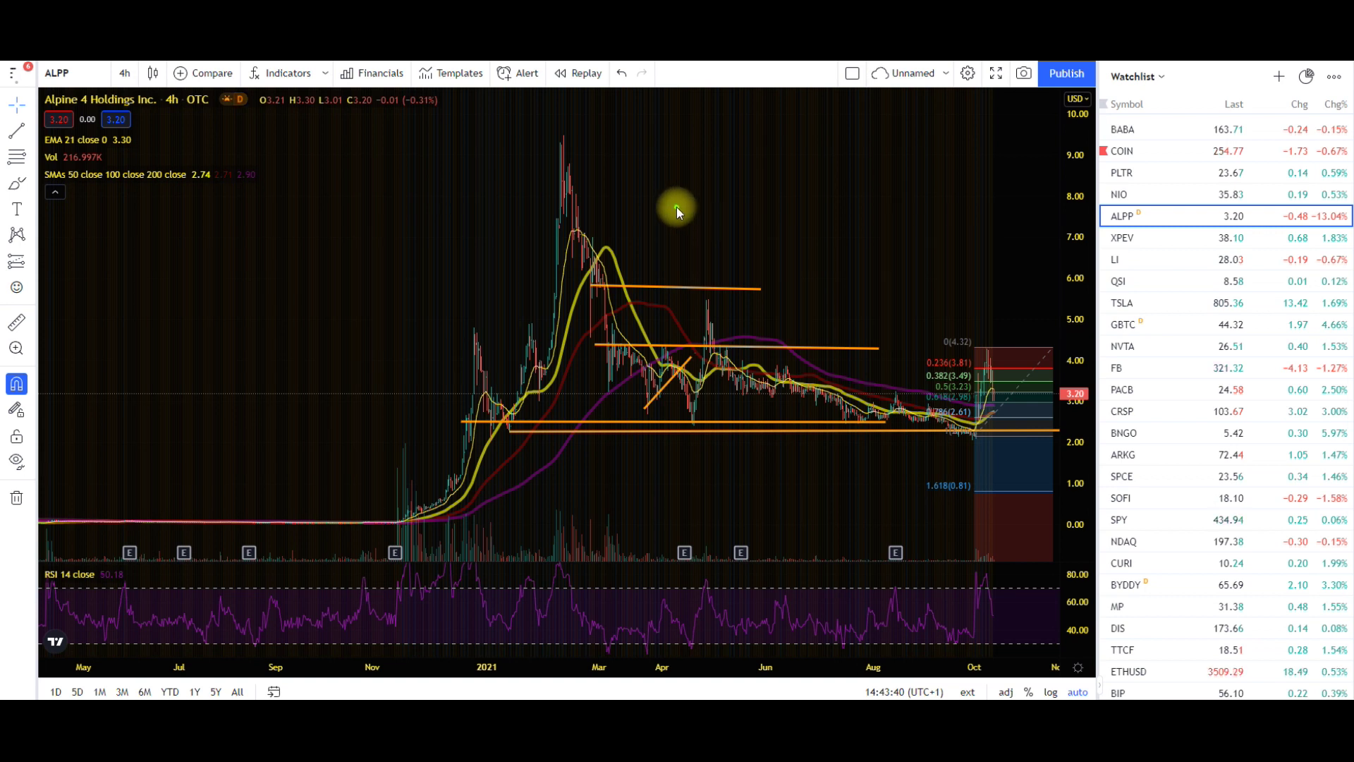
{"action": "mouse_move", "coordinate": [658, 170]}
{"action": "left_mouse_down"}
{"action": "mouse_move", "coordinate": [673, 192]}
{"action": "mouse_move", "coordinate": [780, 117]}
{"action": "left_mouse_up"}
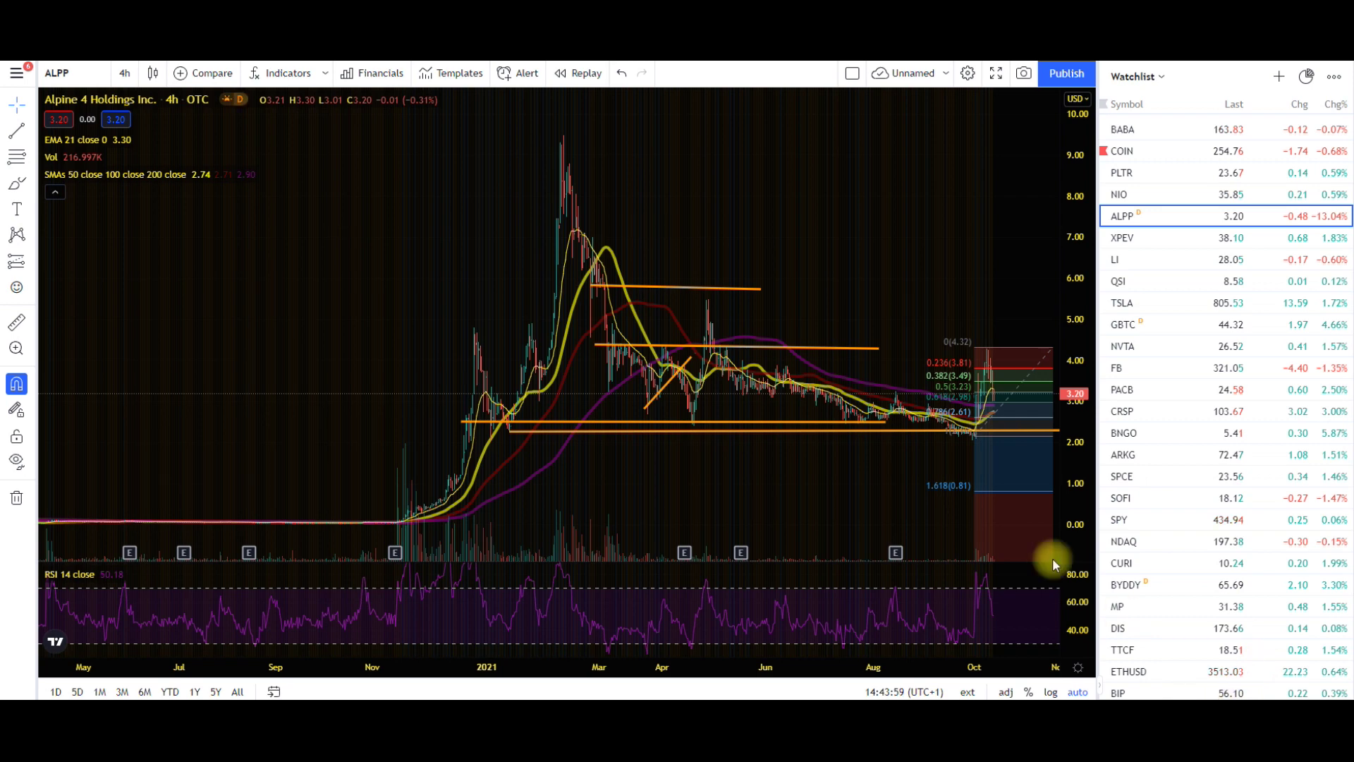
- Mark the support line below the October candles and sketch a rising arrow from there to about 5.75
{"action": "scroll", "coordinate": [986, 487], "scroll_direction": "up", "scroll_amount": 5}
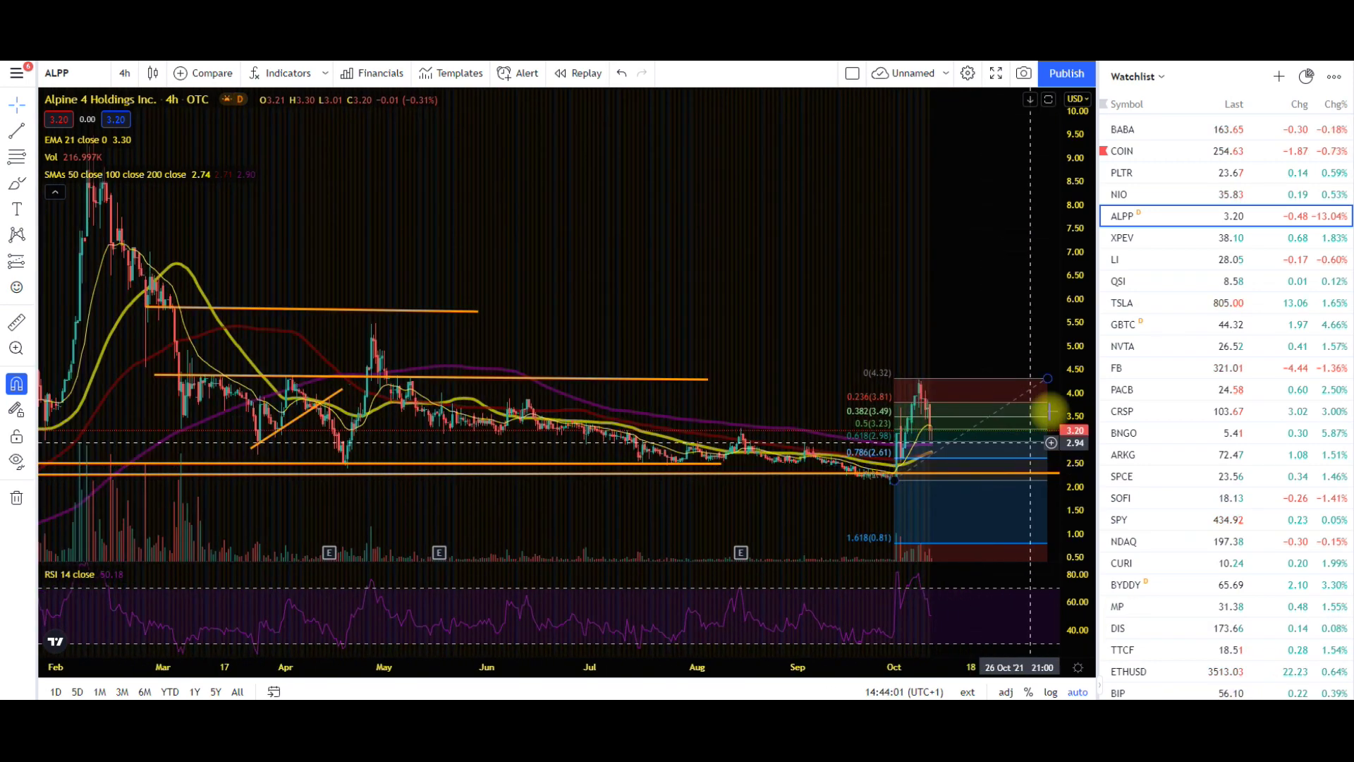
{"action": "scroll", "coordinate": [907, 263], "scroll_direction": "up", "scroll_amount": 5}
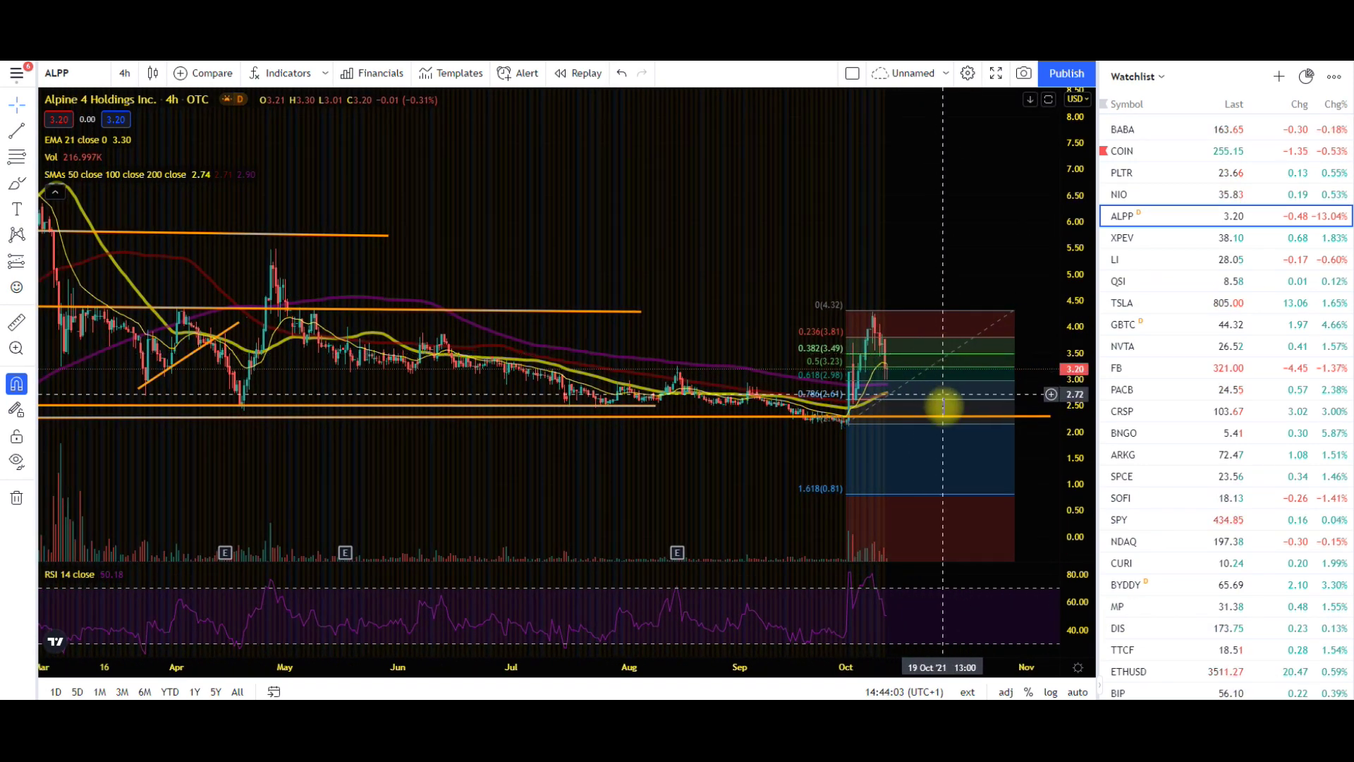
{"action": "scroll", "coordinate": [943, 410], "scroll_direction": "up", "scroll_amount": 2}
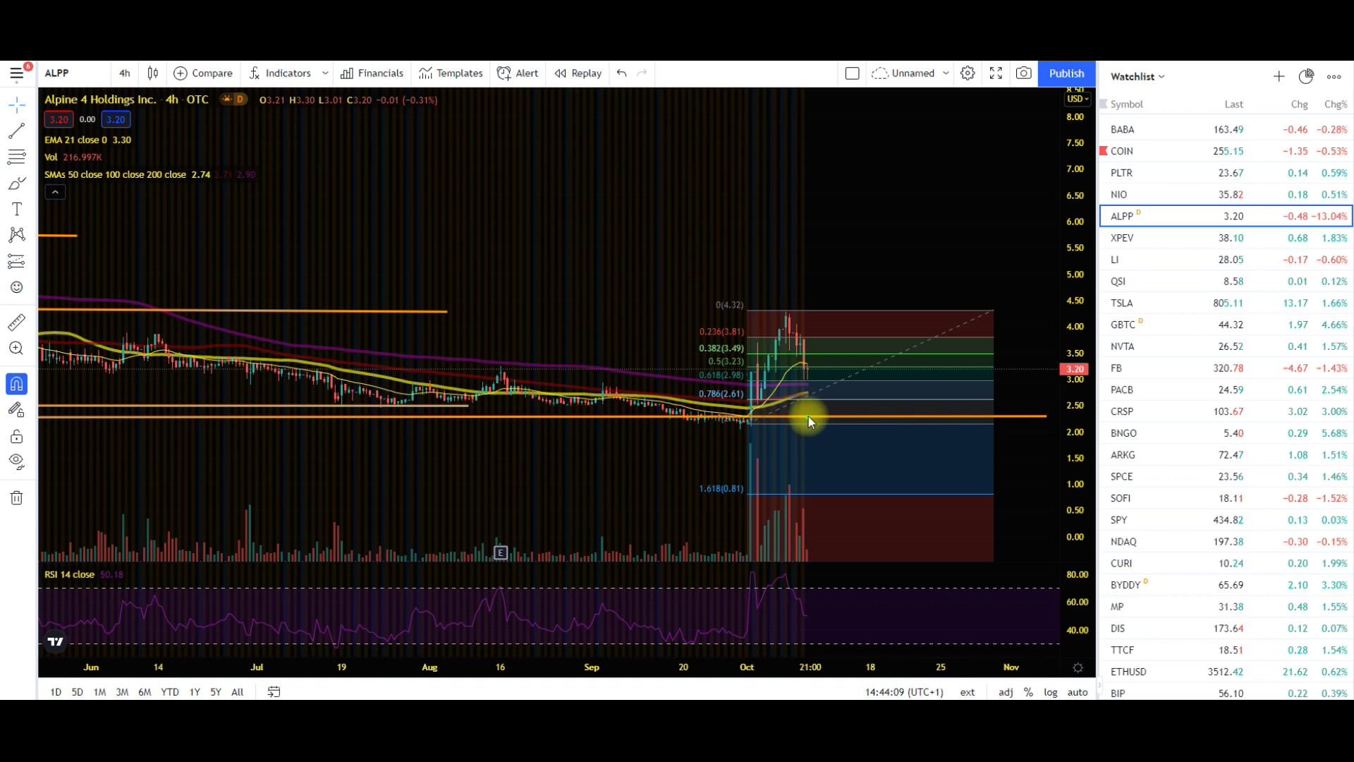
{"action": "mouse_move", "coordinate": [821, 416]}
{"action": "left_mouse_down"}
{"action": "mouse_move", "coordinate": [733, 423]}
{"action": "mouse_move", "coordinate": [825, 418]}
{"action": "left_mouse_up"}
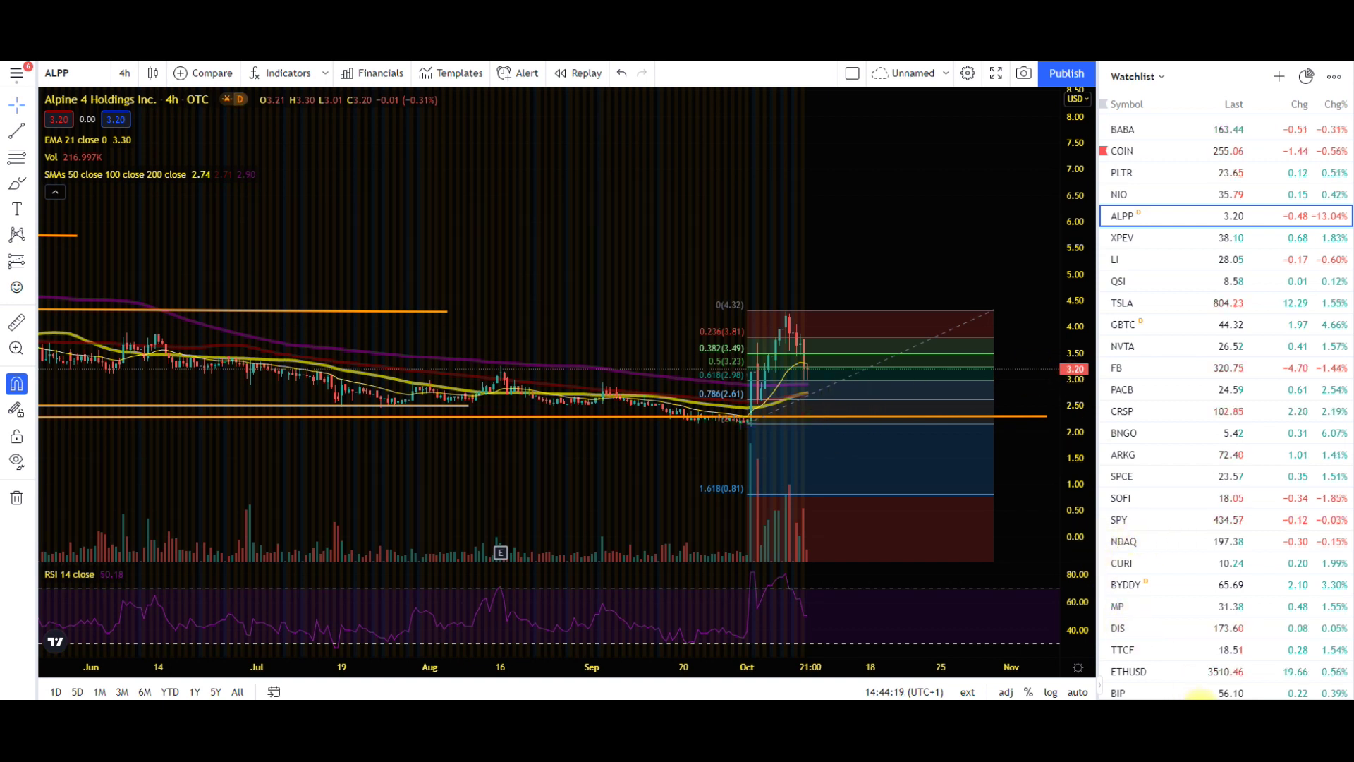
{"action": "mouse_move", "coordinate": [840, 431]}
{"action": "left_mouse_down"}
{"action": "mouse_move", "coordinate": [909, 263]}
{"action": "mouse_move", "coordinate": [930, 258]}
{"action": "mouse_move", "coordinate": [900, 256]}
{"action": "left_mouse_up"}
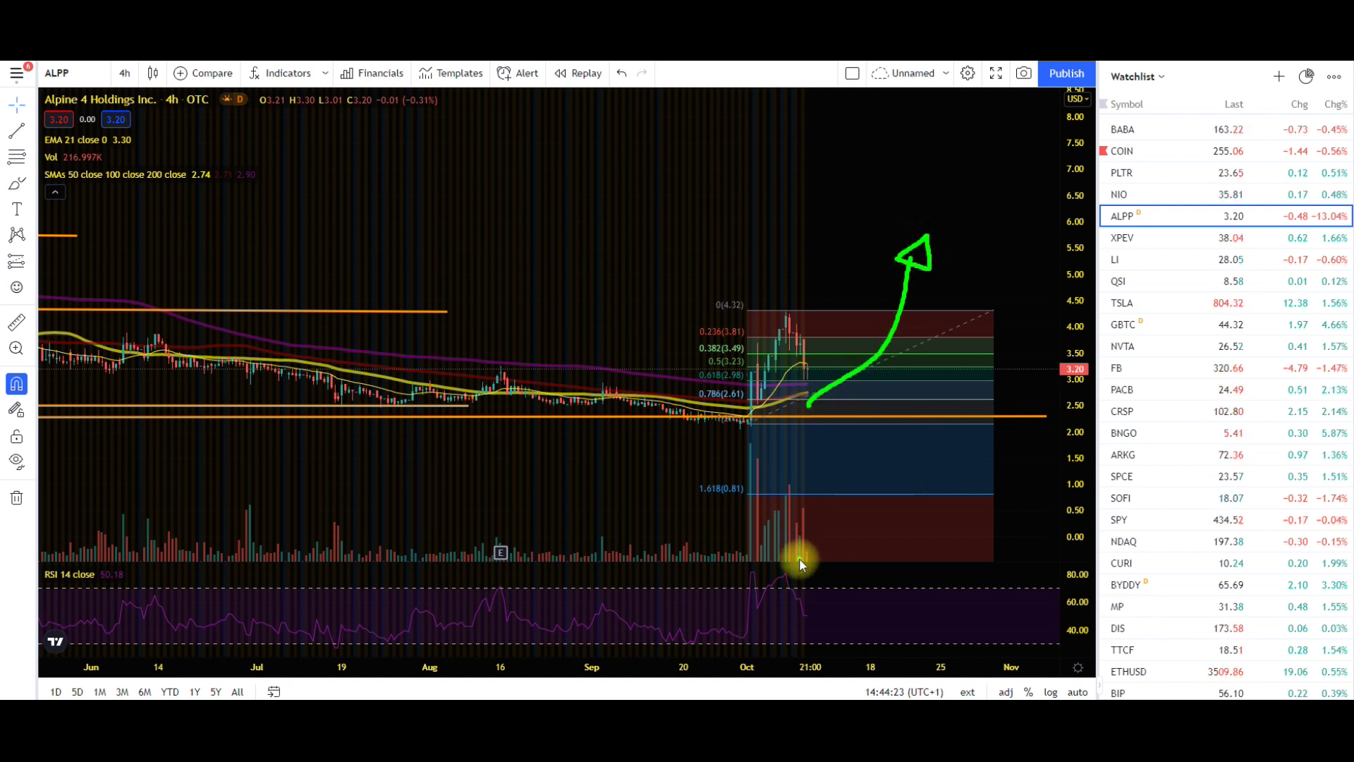
{"action": "left_click", "coordinate": [845, 498]}
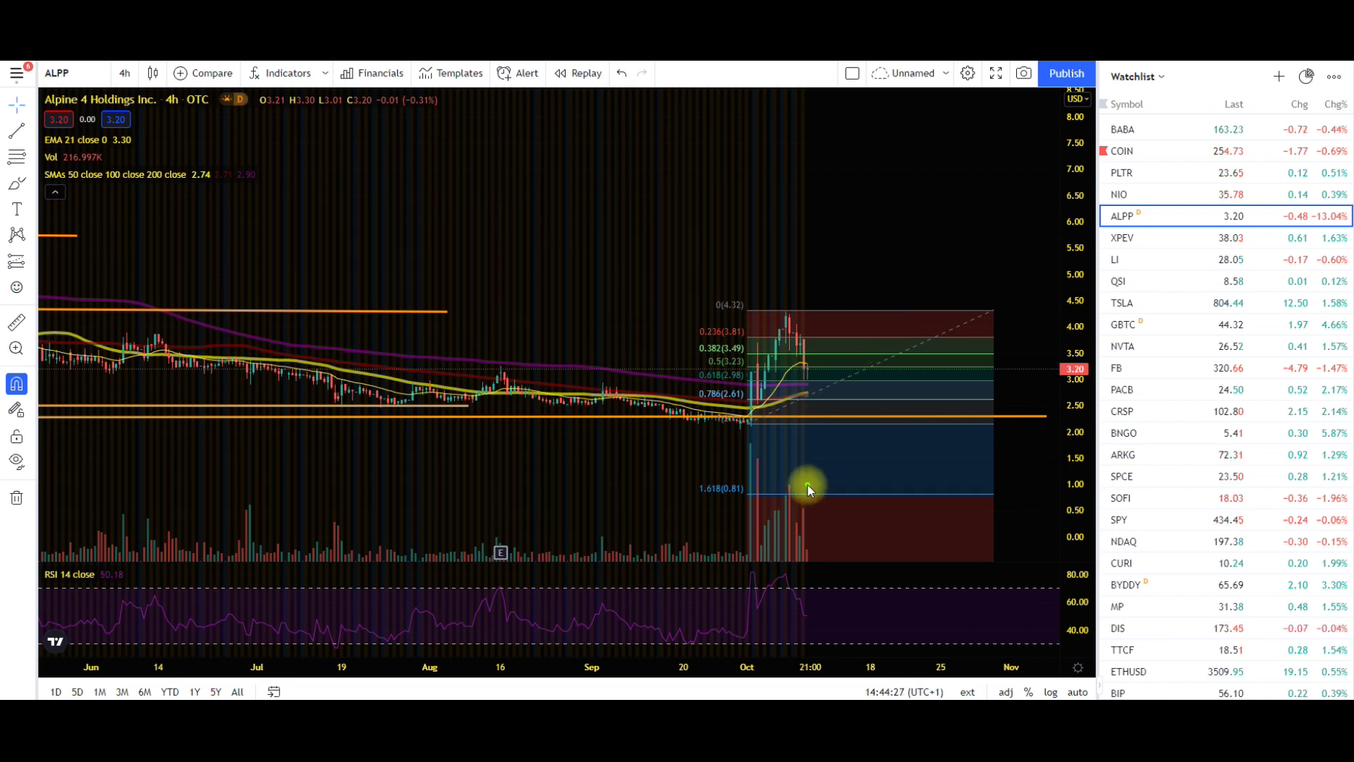
- Examine ALPP's October retracement against the 2021 price history and close up around the 0.5 and 0.618 levels
{"action": "scroll", "coordinate": [955, 493], "scroll_direction": "down", "scroll_amount": 1}
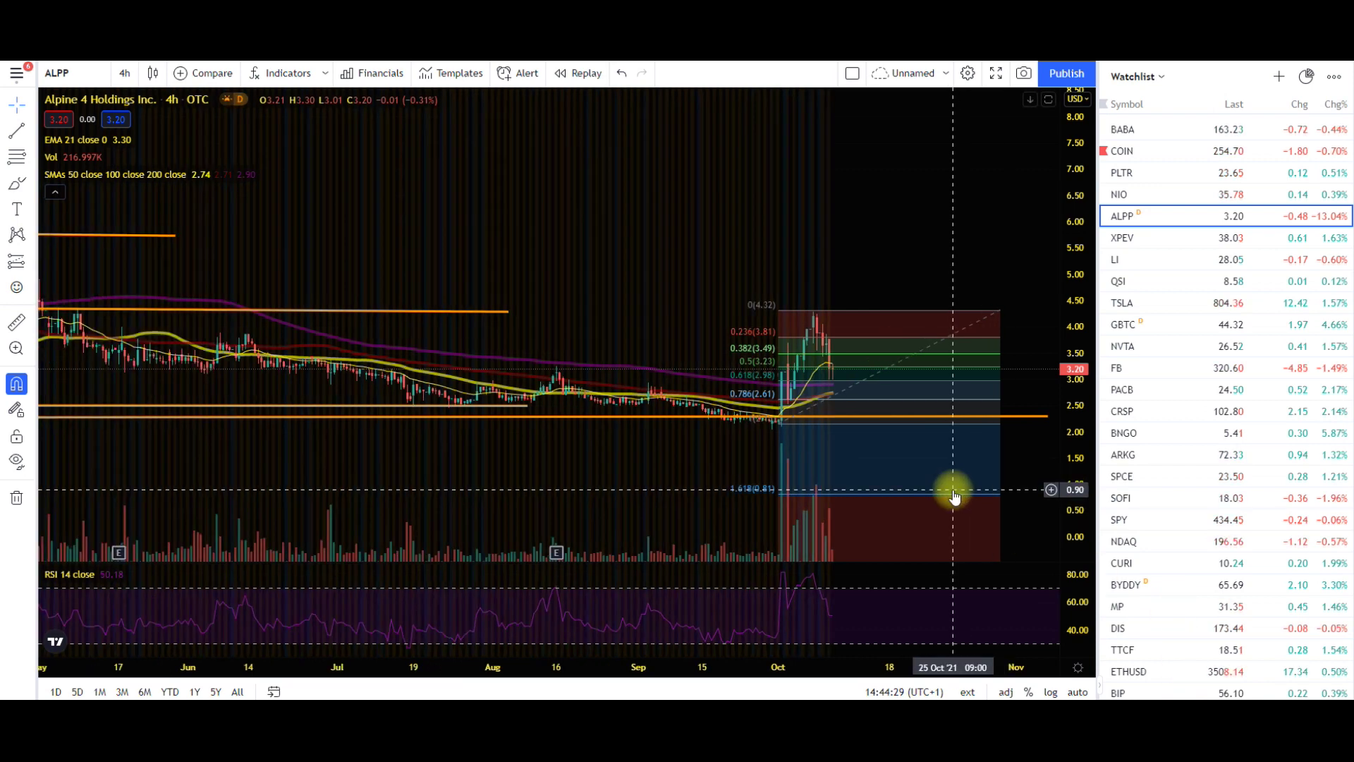
{"action": "scroll", "coordinate": [955, 494], "scroll_direction": "down", "scroll_amount": 4}
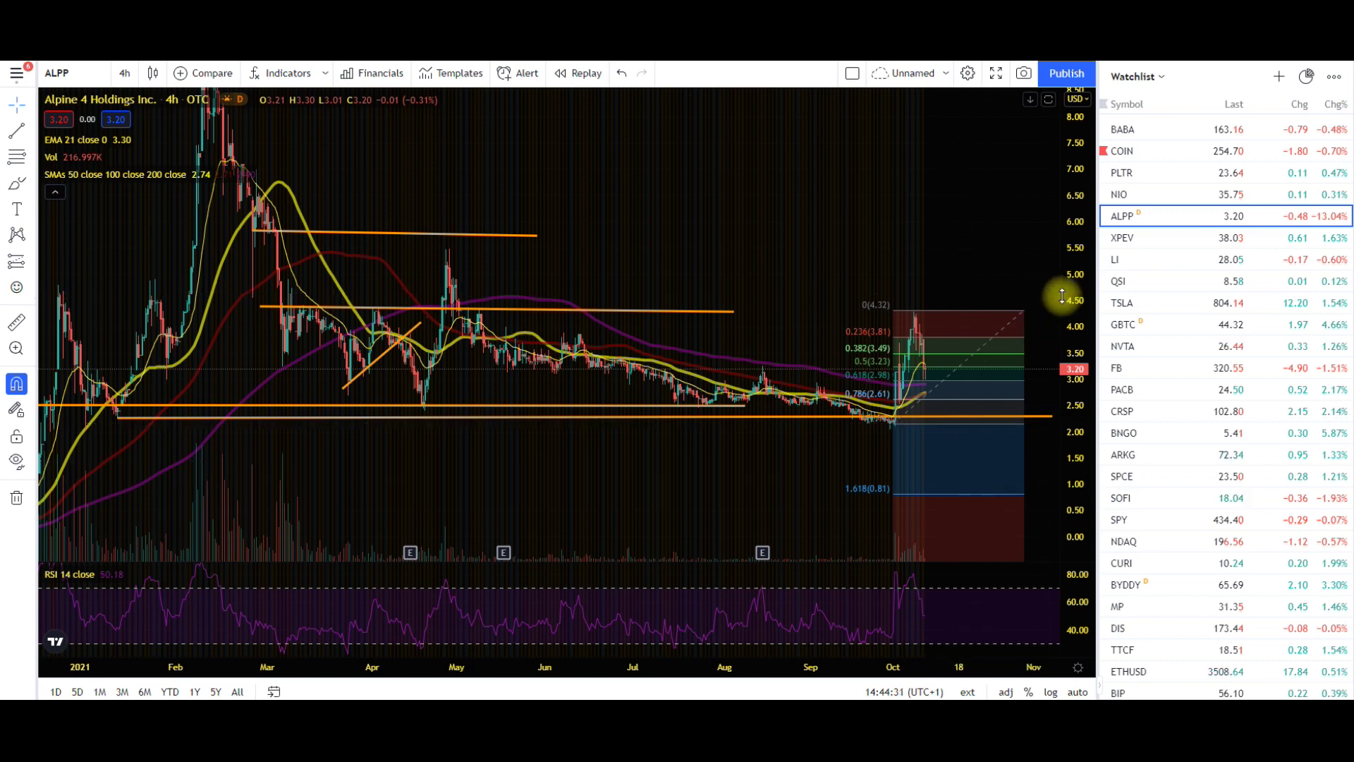
{"action": "scroll", "coordinate": [1063, 296], "scroll_direction": "down", "scroll_amount": 2}
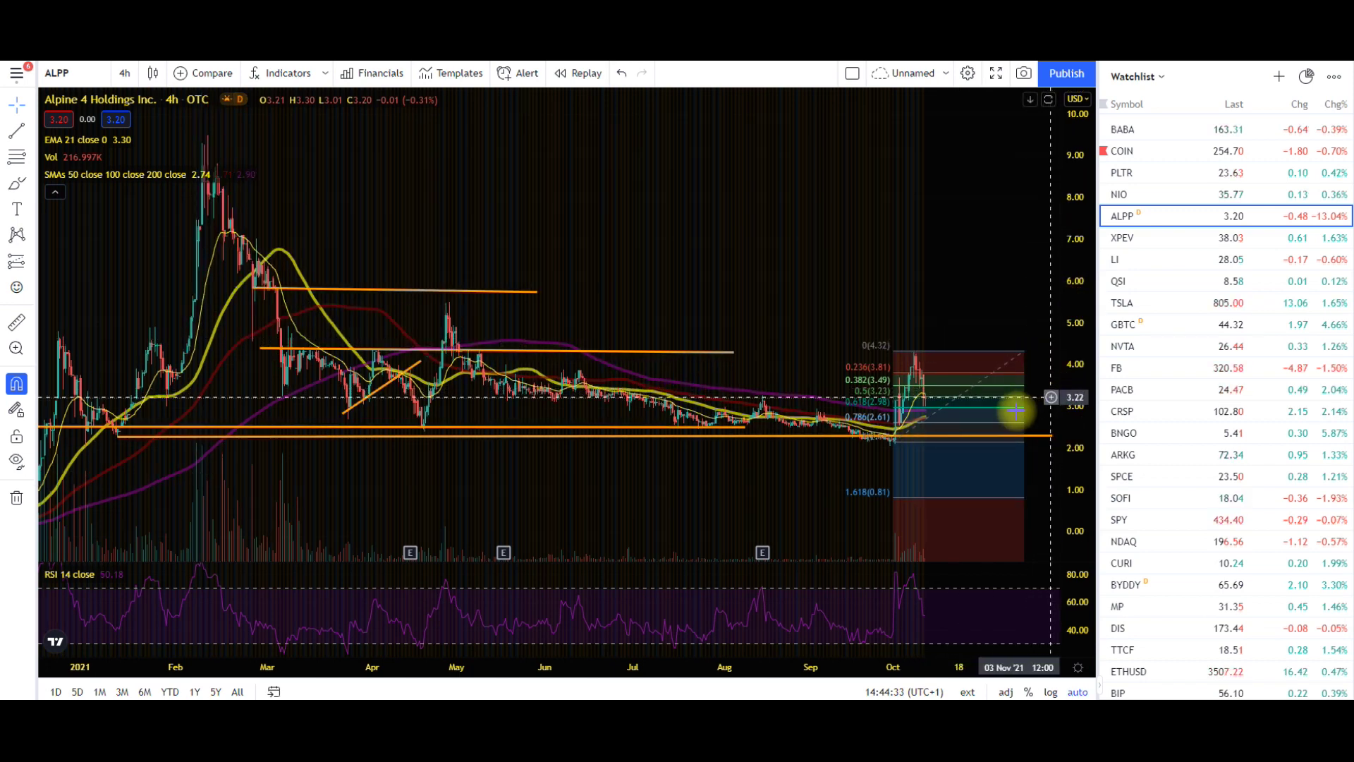
{"action": "scroll", "coordinate": [1006, 423], "scroll_direction": "up", "scroll_amount": 3}
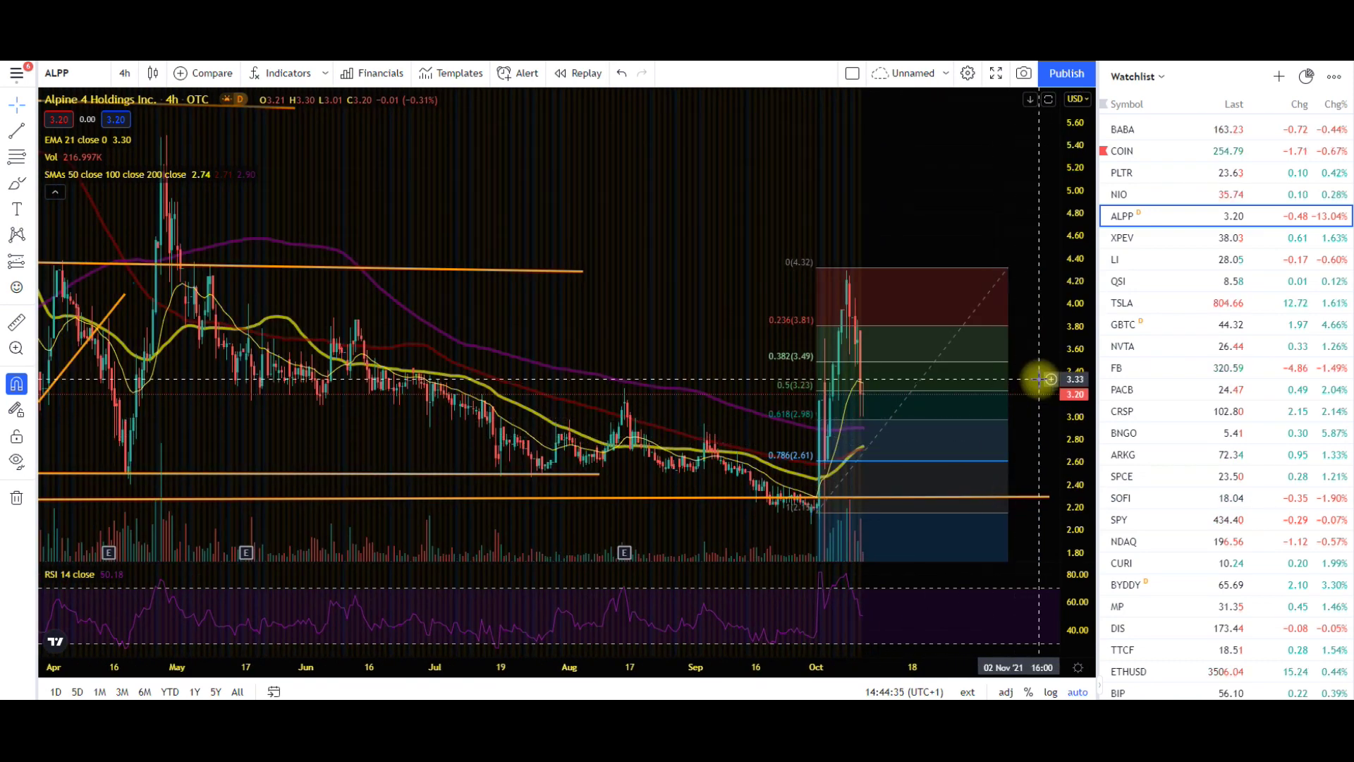
{"action": "scroll", "coordinate": [1040, 380], "scroll_direction": "up", "scroll_amount": 2}
{"action": "scroll", "coordinate": [1010, 353], "scroll_direction": "up", "scroll_amount": 1}
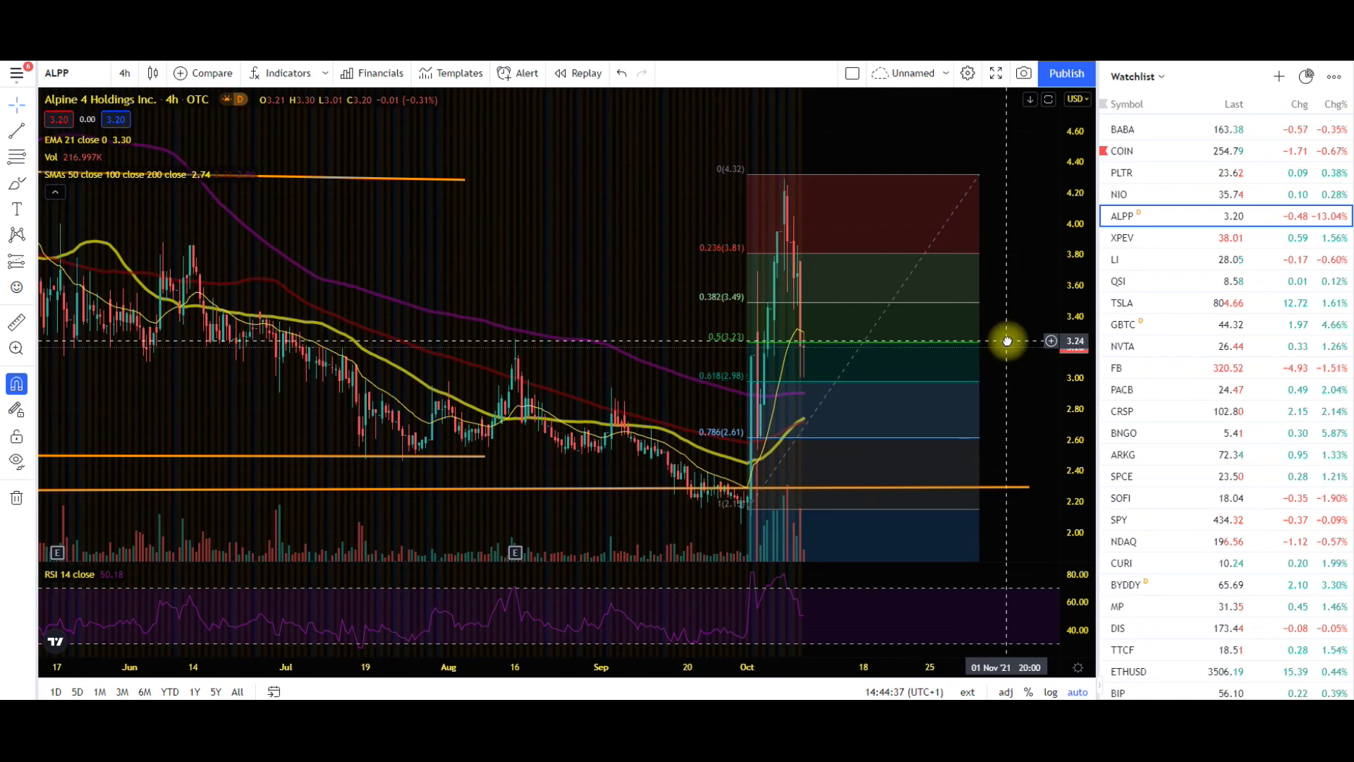
{"action": "scroll", "coordinate": [1080, 289], "scroll_direction": "down", "scroll_amount": 2}
{"action": "left_click_drag", "start_coordinate": [1003, 373], "coordinate": [993, 370]}
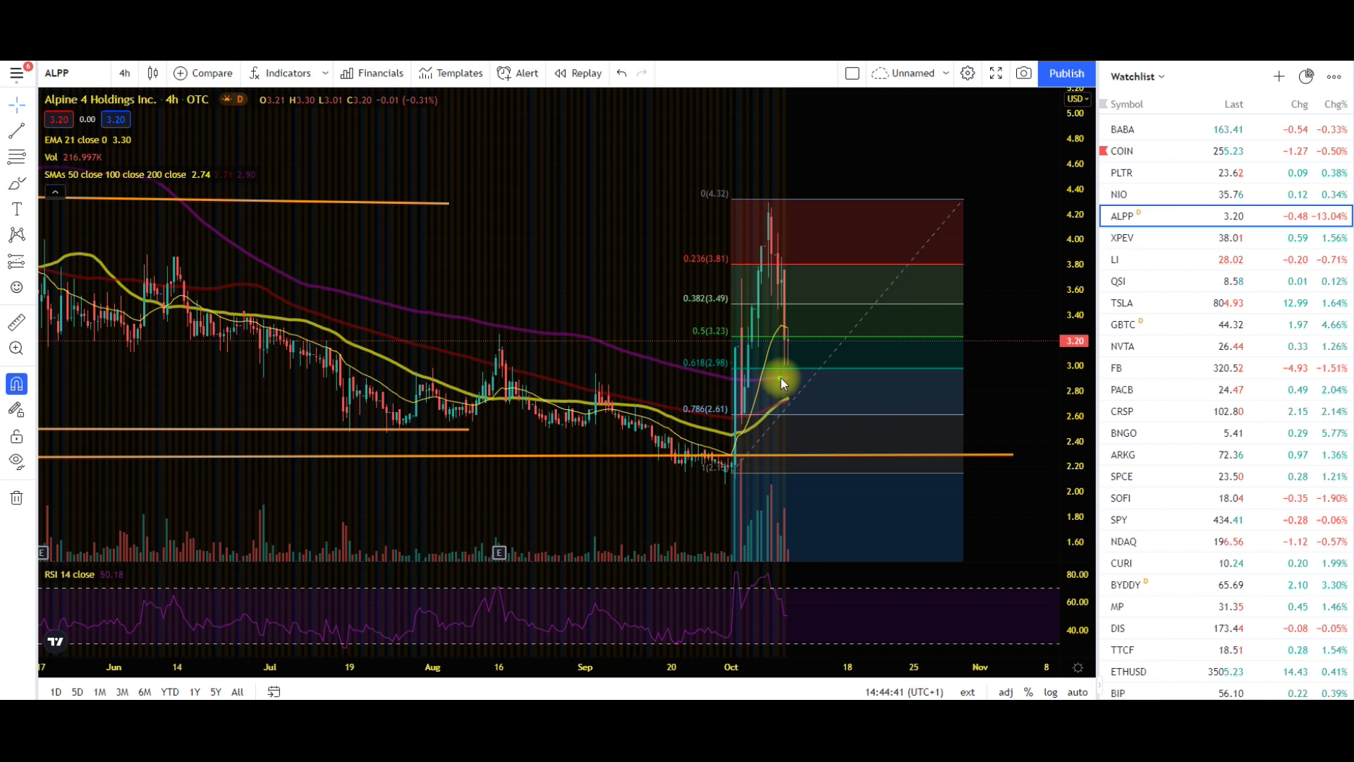
- Sketch a sideways zigzag after the latest candle, between the 0.5 and 0.618 retracement levels
{"action": "mouse_move", "coordinate": [803, 340]}
{"action": "left_mouse_down"}
{"action": "mouse_move", "coordinate": [820, 361]}
{"action": "mouse_move", "coordinate": [853, 333]}
{"action": "mouse_move", "coordinate": [871, 364]}
{"action": "mouse_move", "coordinate": [914, 361]}
{"action": "left_mouse_up"}
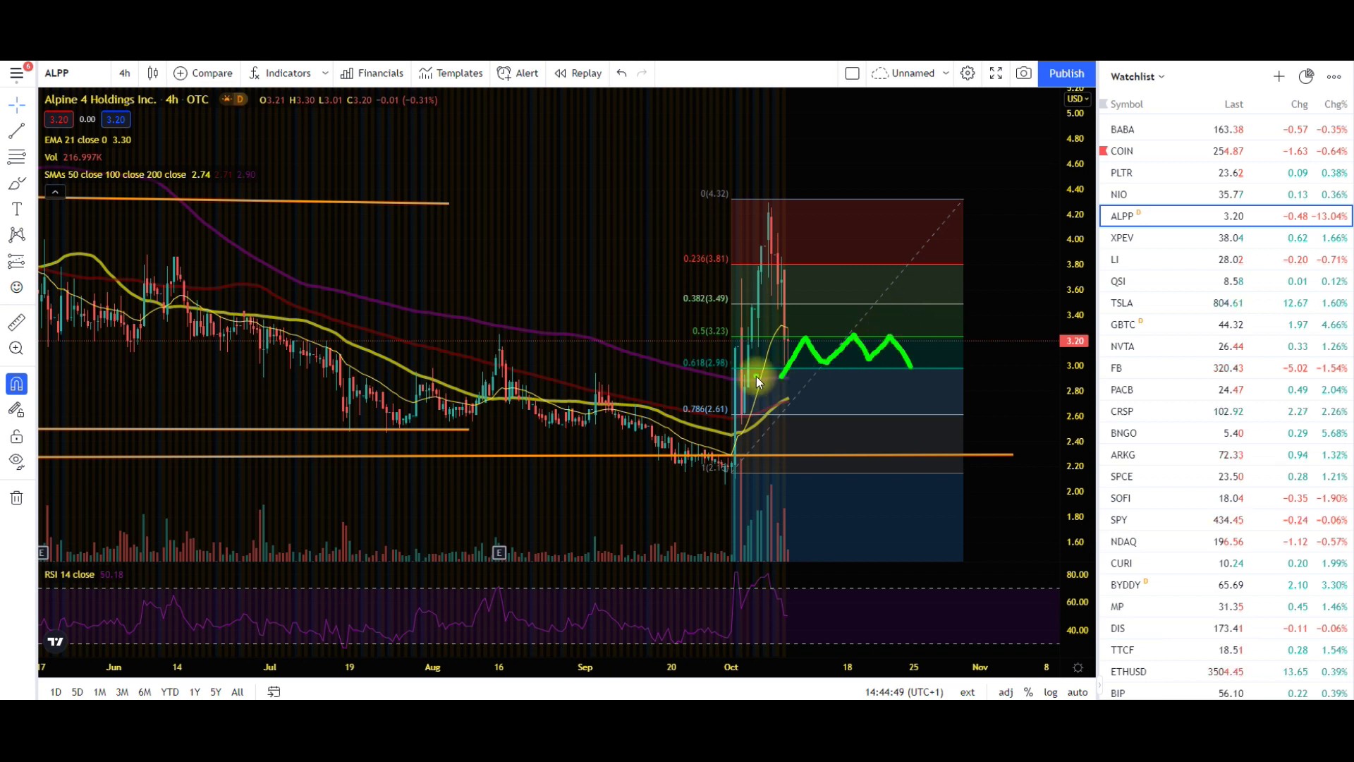
{"action": "left_click_drag", "start_coordinate": [814, 386], "coordinate": [815, 387]}
{"action": "left_click_drag", "start_coordinate": [838, 324], "coordinate": [864, 306]}
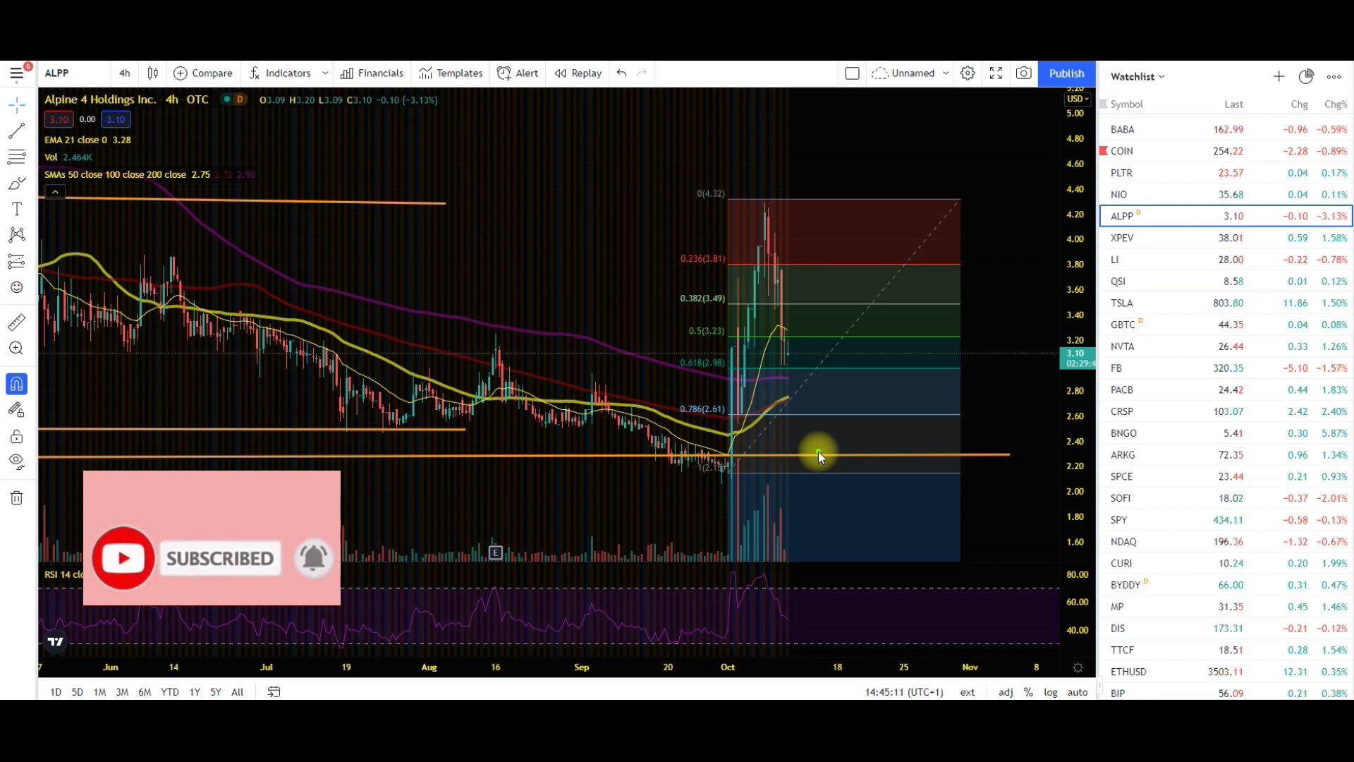
- Sketch a smiley face in the empty area above the August and September candles
{"action": "left_click_drag", "start_coordinate": [510, 165], "coordinate": [520, 215]}
{"action": "mouse_move", "coordinate": [555, 145]}
{"action": "left_mouse_down"}
{"action": "mouse_move", "coordinate": [560, 204]}
{"action": "mouse_move", "coordinate": [607, 242]}
{"action": "mouse_move", "coordinate": [609, 327]}
{"action": "mouse_move", "coordinate": [491, 224]}
{"action": "left_mouse_up"}
{"action": "left_click", "coordinate": [537, 212]}
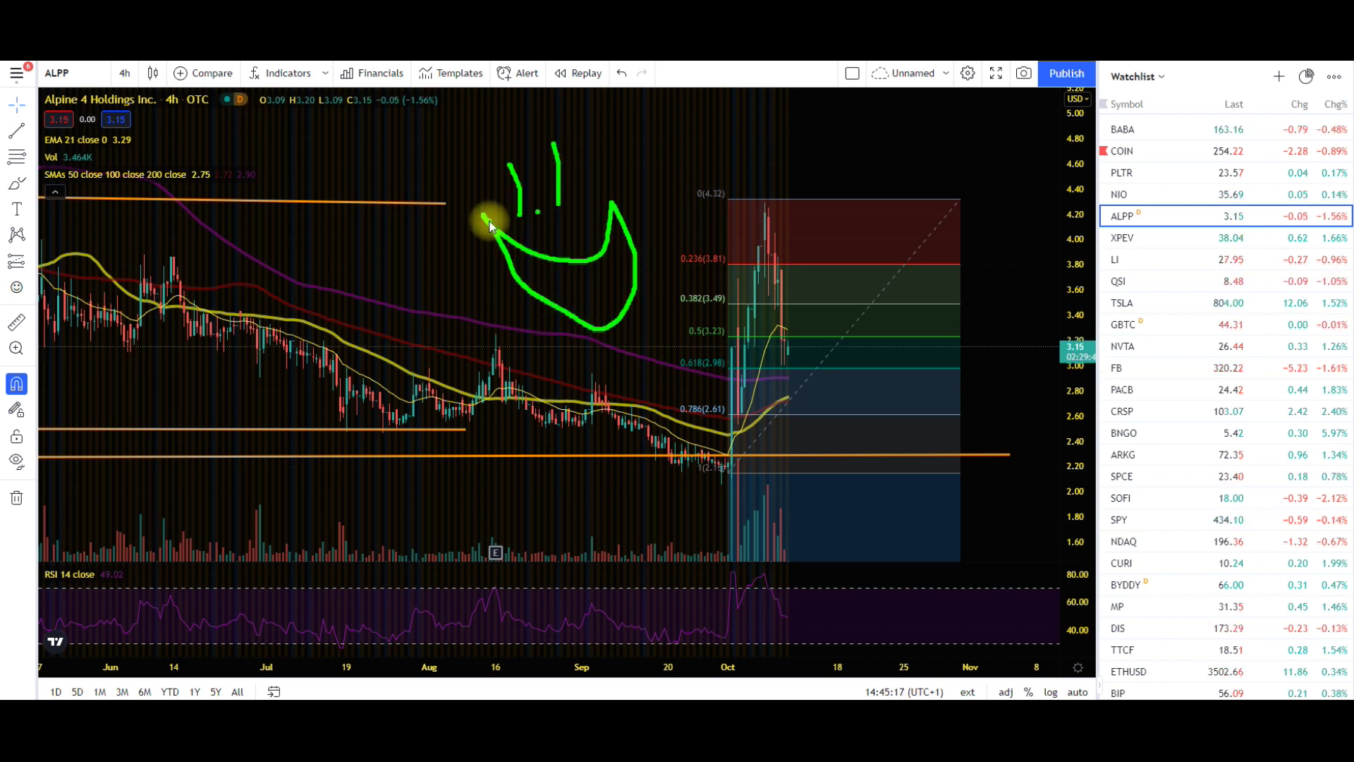